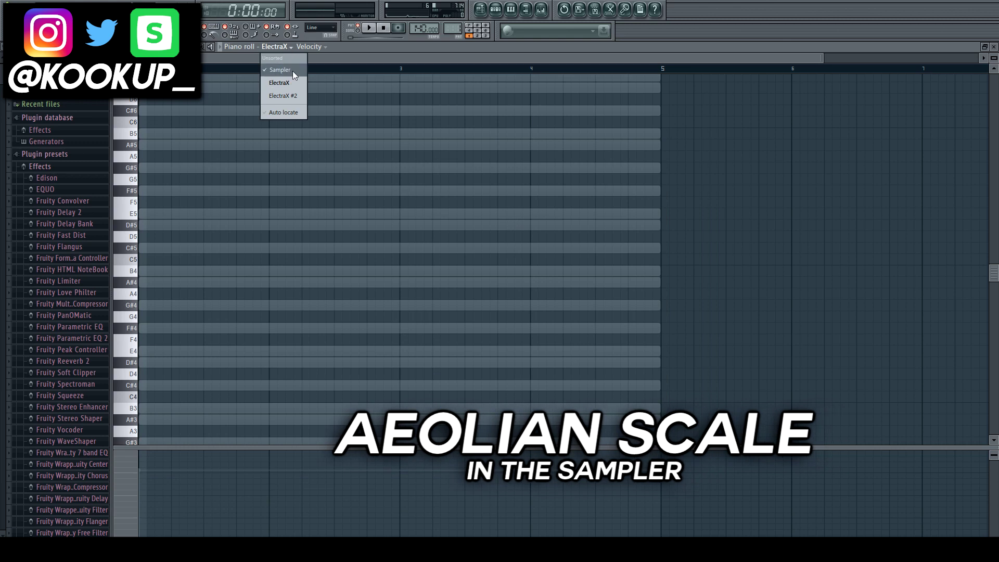
# Switch the piano roll to the ElectraX channel and open the ElectraX plugin from the channel rack
pyautogui.click(290, 47)
pyautogui.click(294, 84)
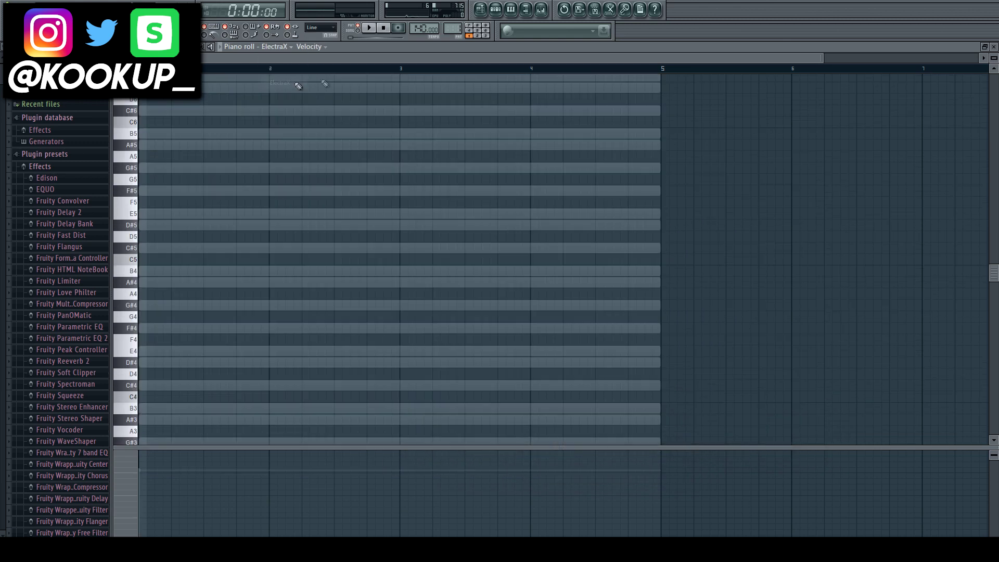
pyautogui.click(496, 10)
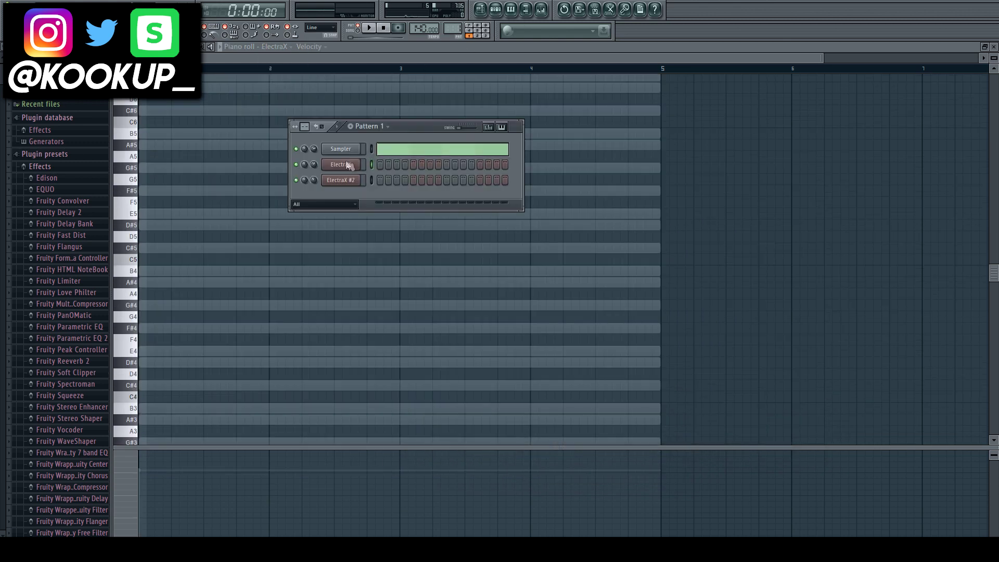
pyautogui.click(349, 166)
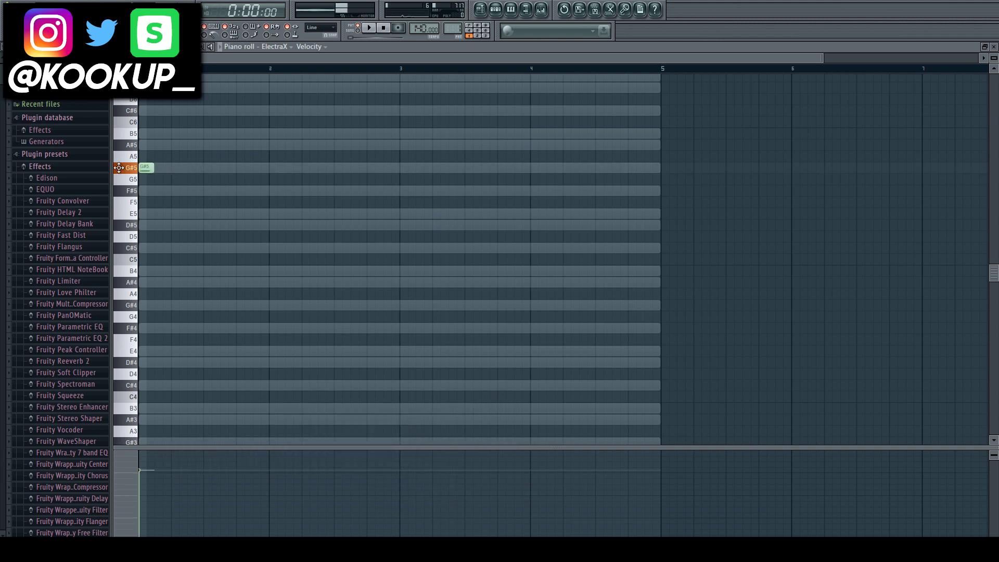
# Build the C#5–E5–G#5 chord at bar 1, lower the bar 3 top note to F#5, and place G#4–C#5–E5 at bar 4
pyautogui.click(146, 213)
pyautogui.click(162, 248)
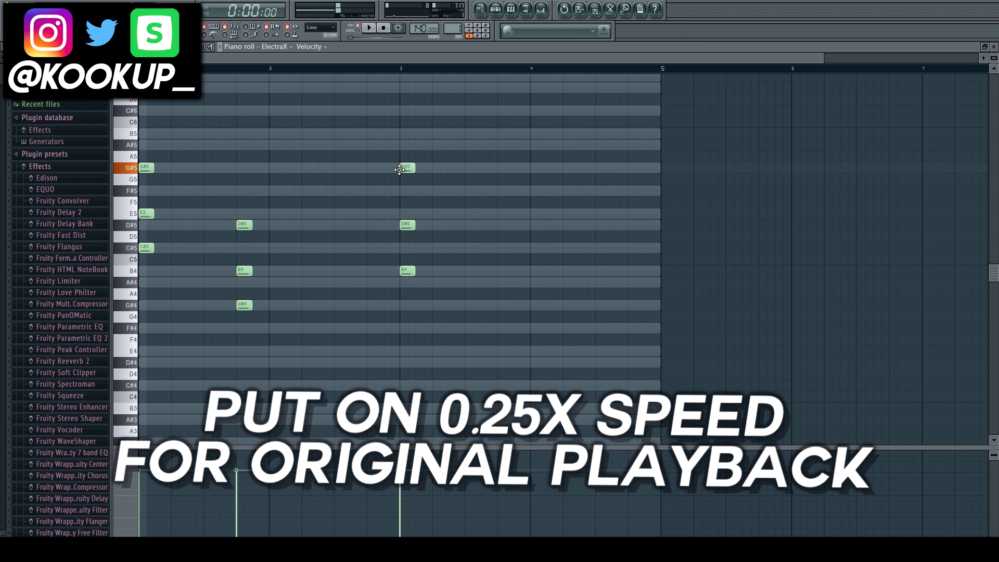
pyautogui.moveTo(399, 170); pyautogui.dragTo(400, 191)
pyautogui.moveTo(531, 283); pyautogui.dragTo(531, 303)
pyautogui.click(533, 247)
pyautogui.click(532, 213)
# Duplicate the bar 1, bar 3 and bar 4 chords into repeated hits, ending on G#4–B4–D#5, and play the progression
pyautogui.moveTo(177, 275)
pyautogui.keyDown('ctrl'); pyautogui.mouseDown()
pyautogui.moveTo(140, 151)
pyautogui.moveTo(194, 169)
pyautogui.mouseUp(); pyautogui.keyUp('ctrl')
pyautogui.press('space')
pyautogui.keyDown('ctrl'); pyautogui.moveTo(453, 326); pyautogui.dragTo(393, 179); pyautogui.keyUp('ctrl')
pyautogui.keyDown('shift'); pyautogui.moveTo(407, 194); pyautogui.dragTo(456, 196); pyautogui.keyUp('shift')
pyautogui.keyDown('ctrl'); pyautogui.moveTo(578, 325); pyautogui.dragTo(523, 200); pyautogui.keyUp('ctrl')
pyautogui.moveTo(539, 213)
pyautogui.mouseDown()
pyautogui.moveTo(507, 213)
pyautogui.moveTo(622, 214)
pyautogui.moveTo(621, 271)
pyautogui.mouseUp()
pyautogui.keyDown('ctrl'); pyautogui.click(644, 260); pyautogui.keyUp('ctrl')
pyautogui.press('space')
pyautogui.press('space')
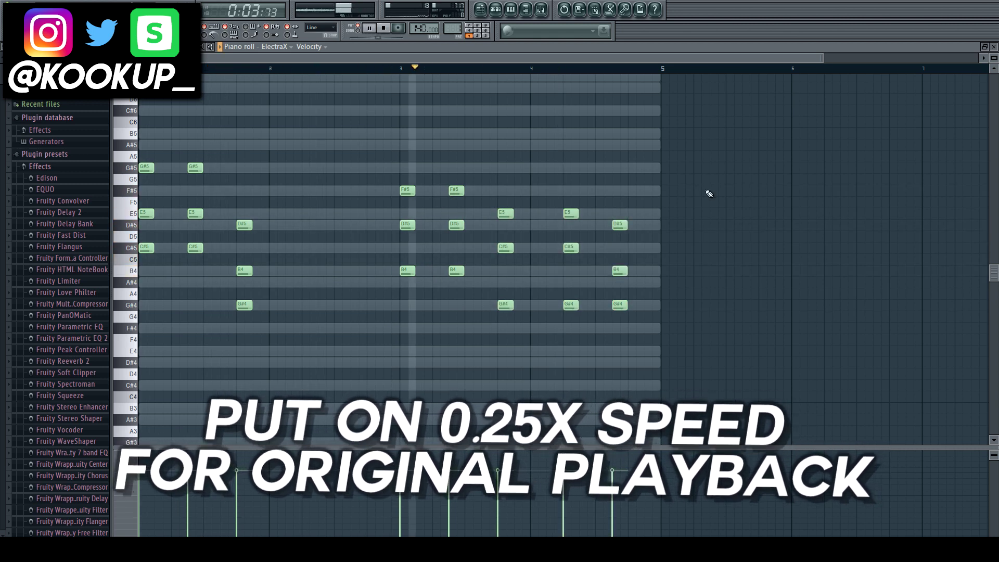
# Add a B5 note above the first two chords and an F#5 note above the third chord
pyautogui.press('space')
pyautogui.click(147, 134)
pyautogui.click(196, 133)
pyautogui.press('space')
pyautogui.click(242, 190)
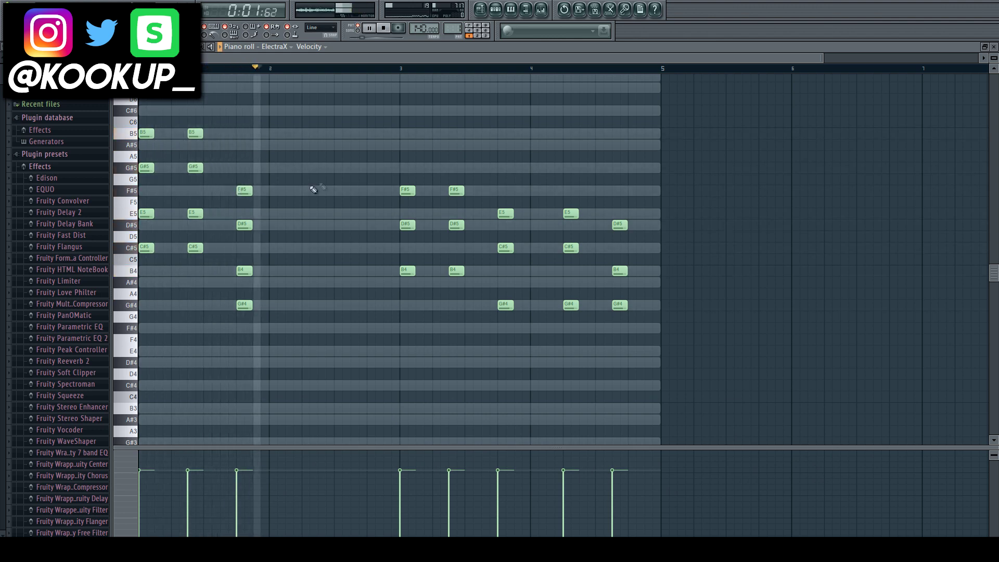
# Add a G#5 note on top of both bar 3 chords, checking the first against playback
pyautogui.click(405, 146)
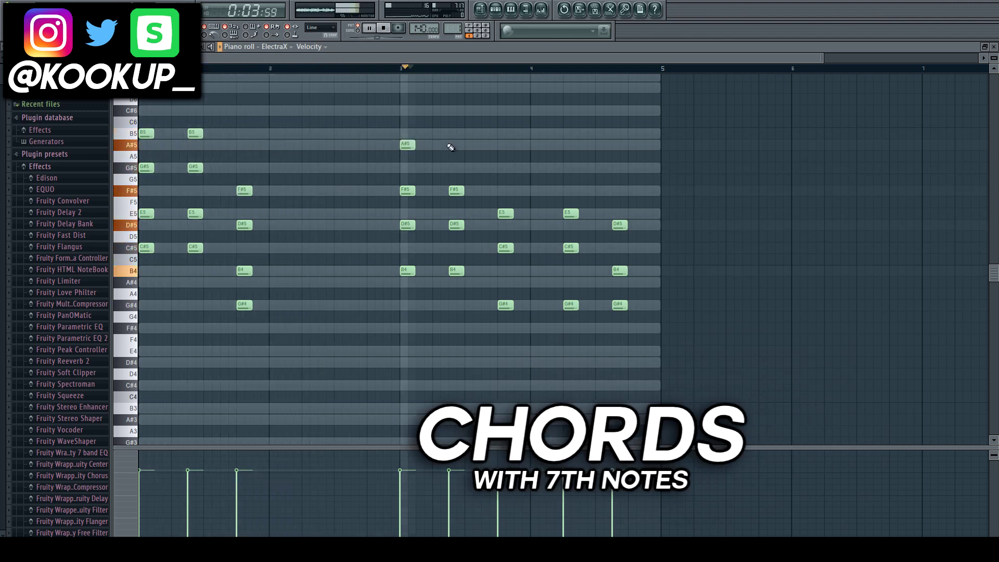
pyautogui.press('space')
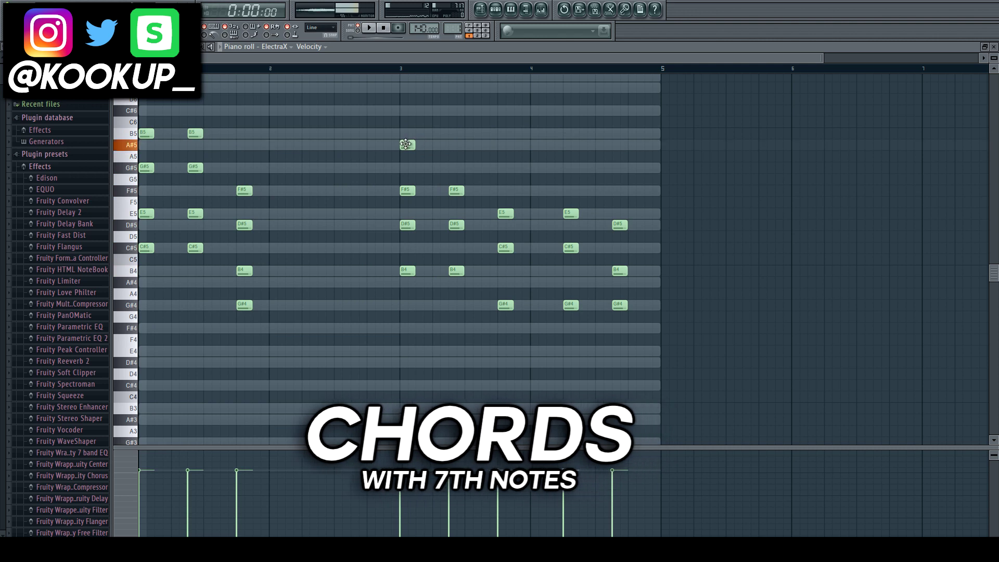
pyautogui.moveTo(405, 144); pyautogui.dragTo(405, 170)
pyautogui.press('space')
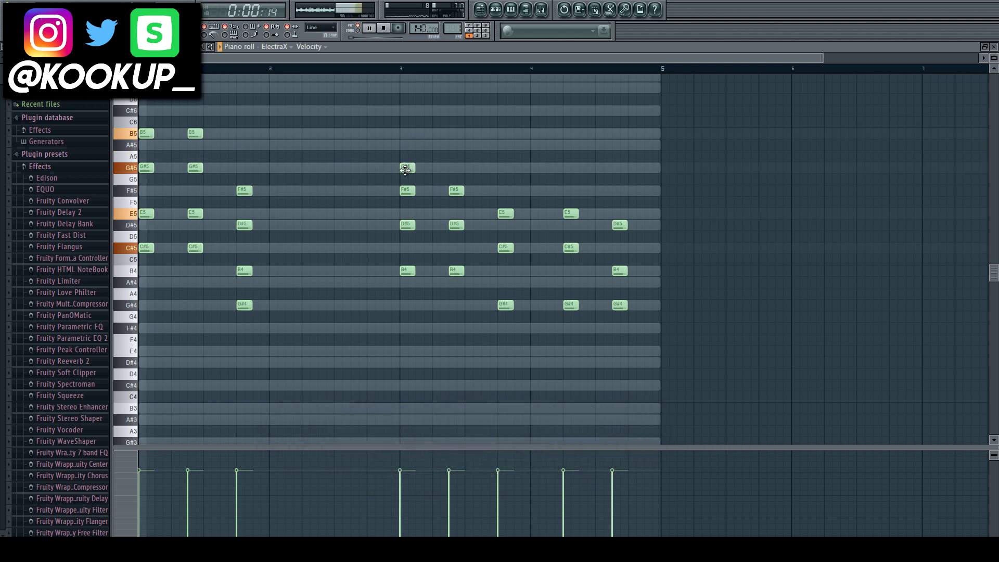
pyautogui.click(456, 168)
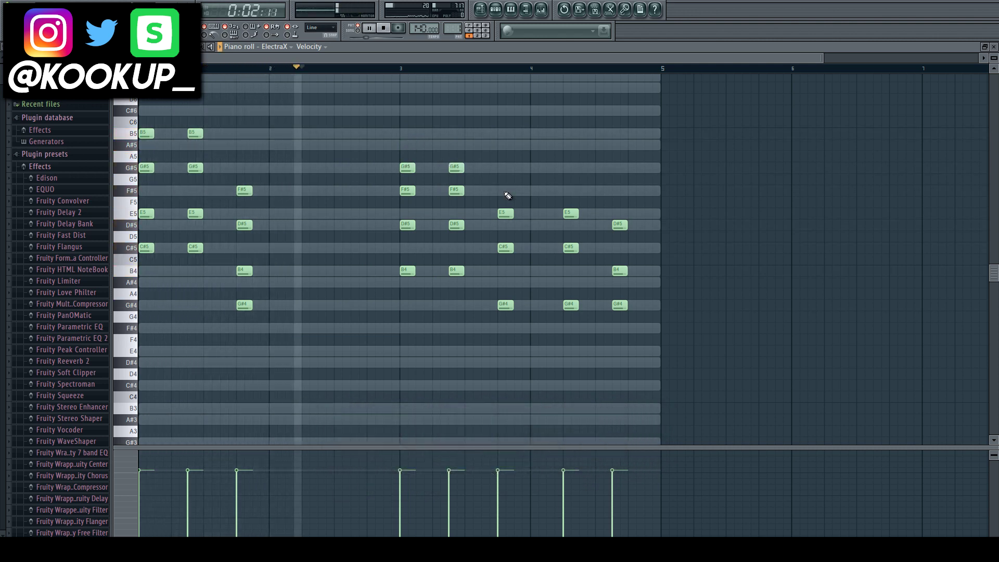
# Top the last three chords with G#5, G#5 and F#5, and play back the progression
pyautogui.click(501, 168)
pyautogui.click(566, 190)
pyautogui.click(611, 190)
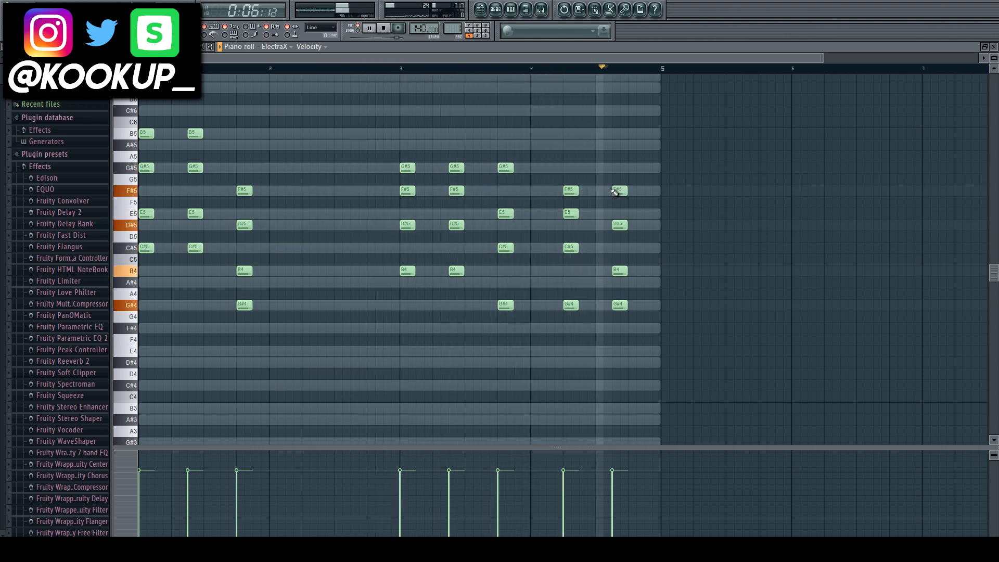
pyautogui.press('space')
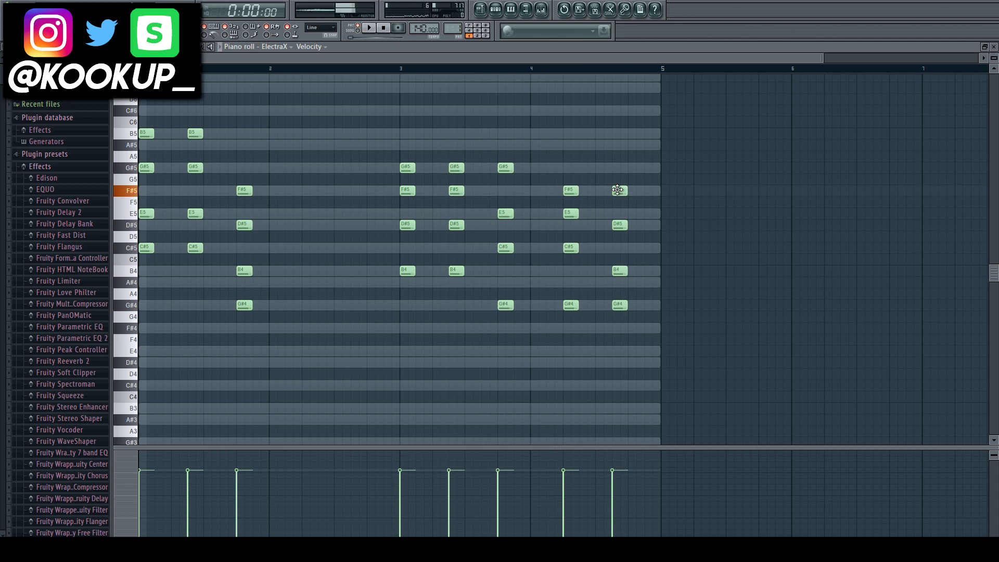
pyautogui.moveTo(572, 193); pyautogui.dragTo(571, 168)
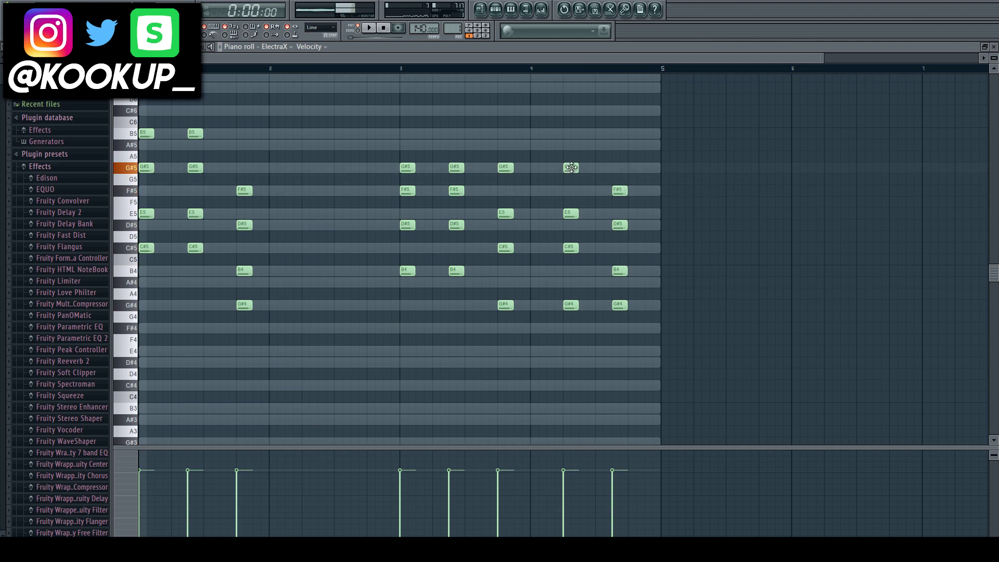
pyautogui.press('space')
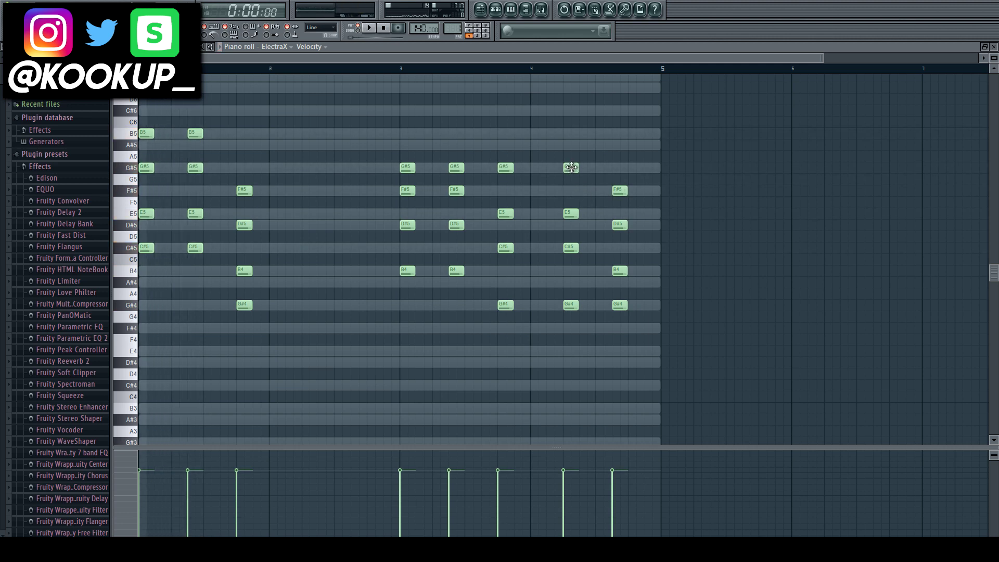
pyautogui.press('space')
# Select all the ElectraX chord notes, switch the piano roll to ElectraX #2, and open that channel's plugin
pyautogui.moveTo(715, 357); pyautogui.dragTo(149, 77)
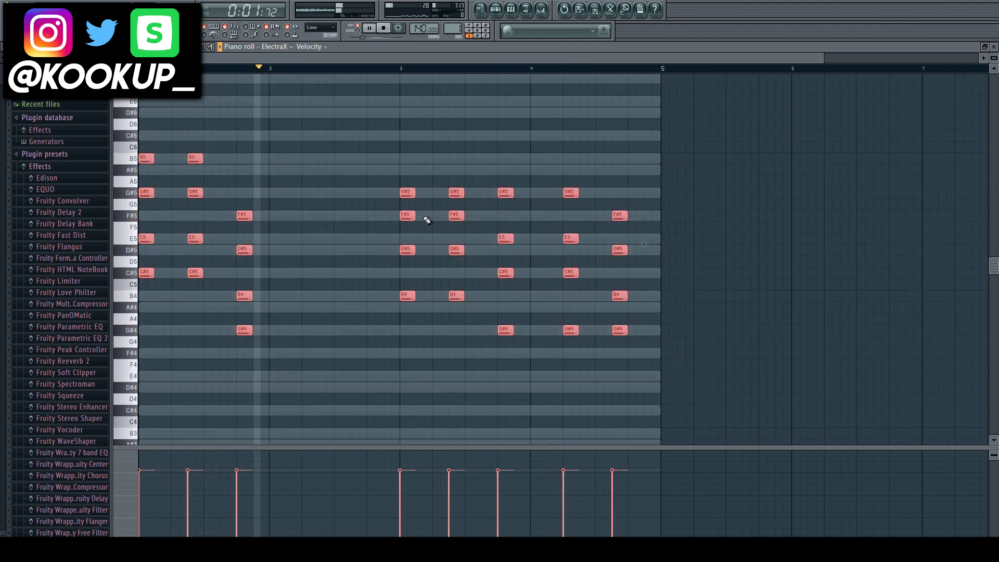
pyautogui.click(286, 46)
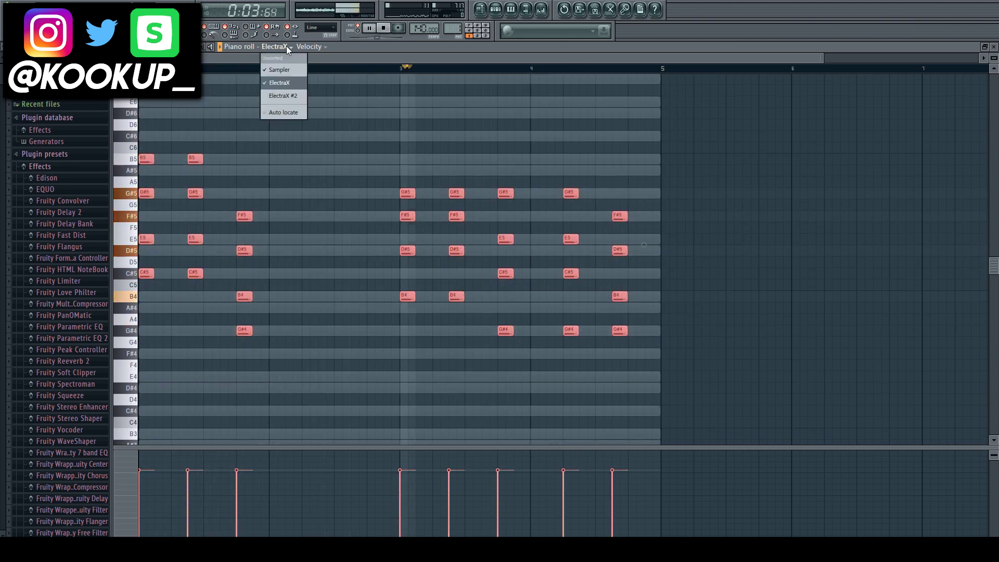
pyautogui.click(289, 98)
pyautogui.click(497, 10)
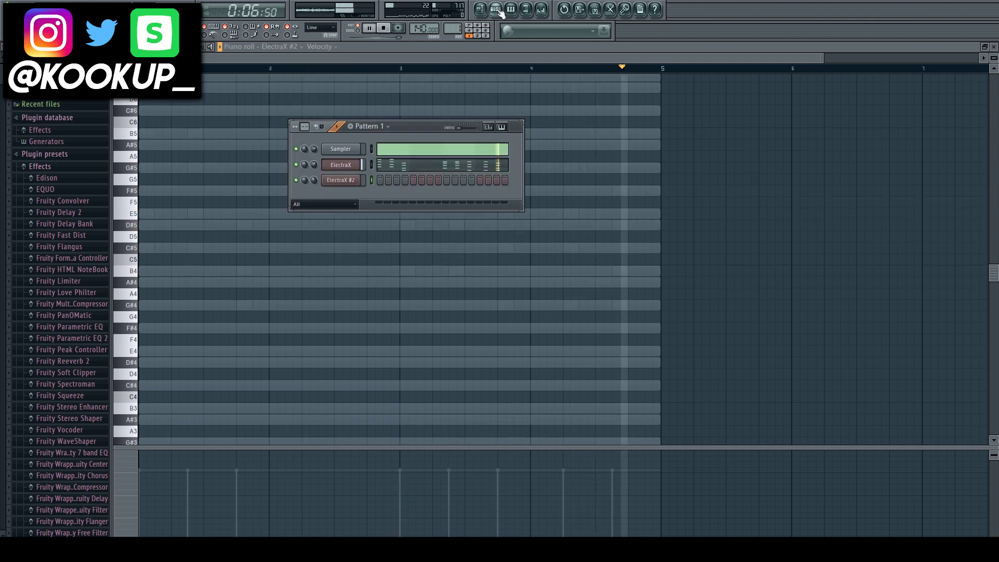
pyautogui.click(344, 180)
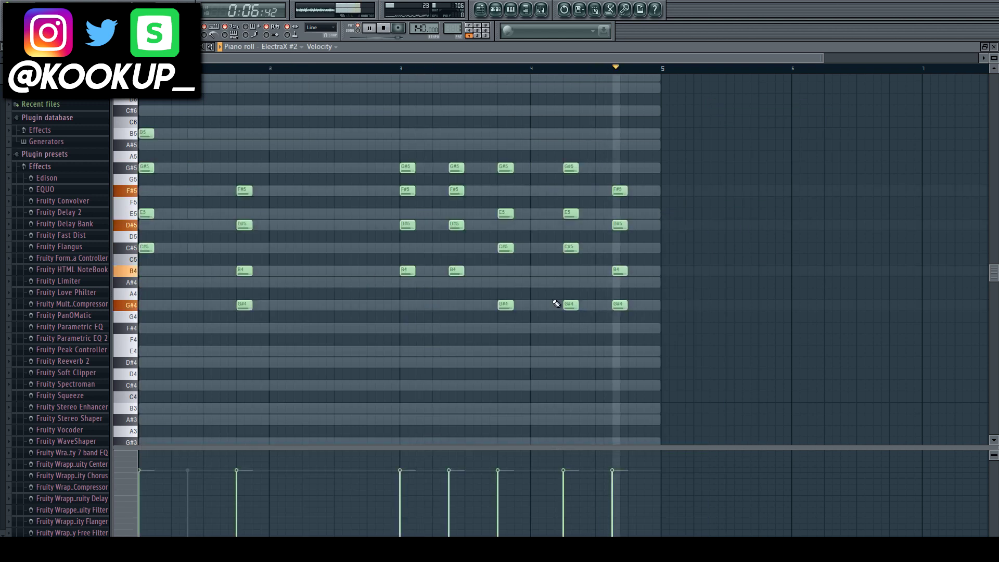
# Delete the F#5 note from the second bar 3 chord and view the ElectraX #2 notes
pyautogui.rightClick(455, 190)
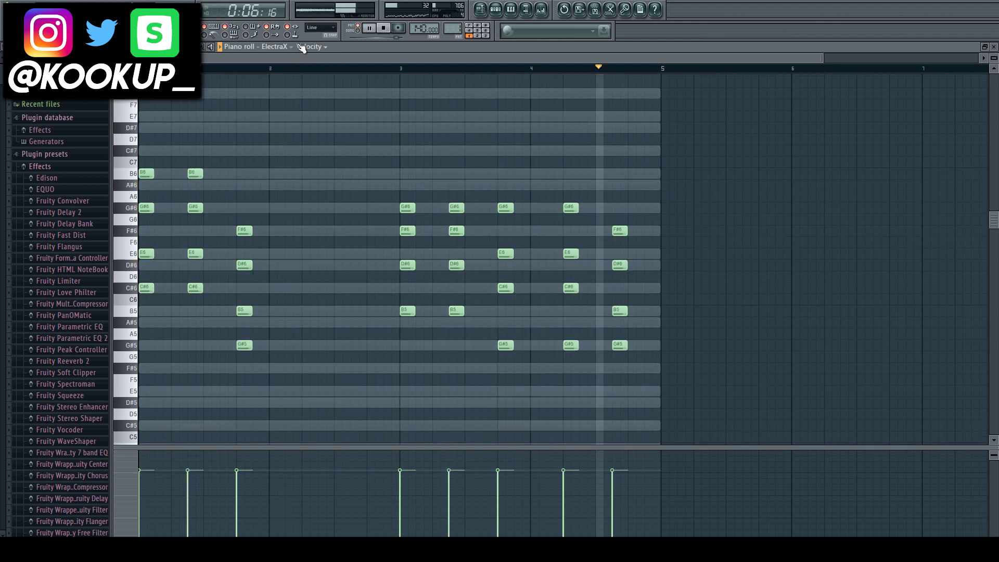
pyautogui.click(281, 47)
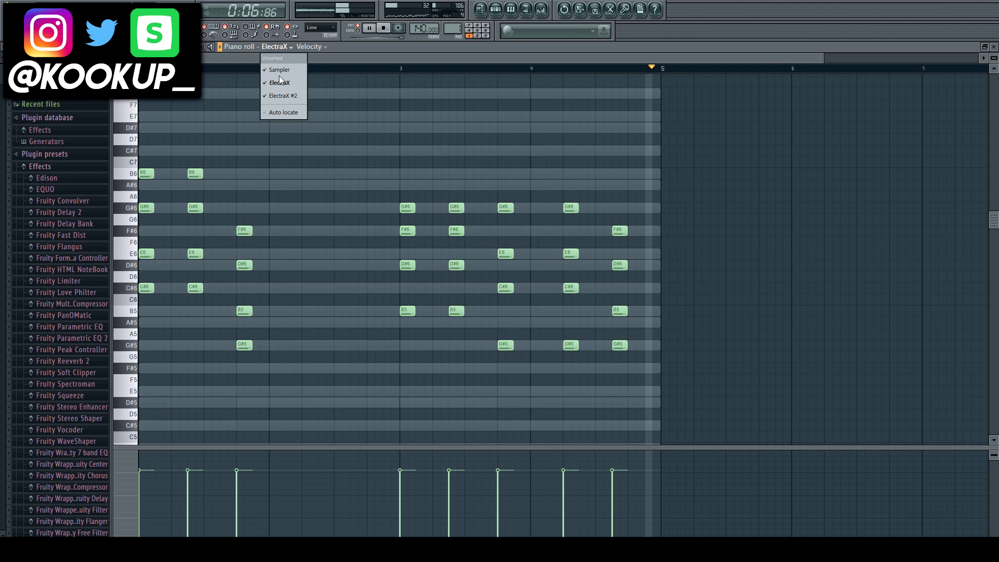
pyautogui.click(283, 96)
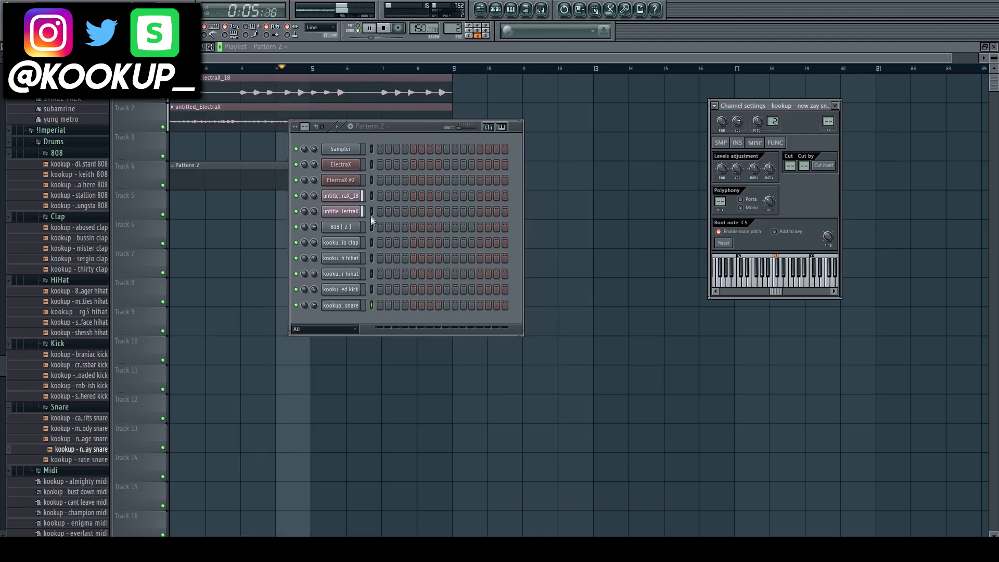
# Open the piano roll of the 808 channel and place D5 at the start of bar 1 and A4 on its last beat
pyautogui.rightClick(348, 227)
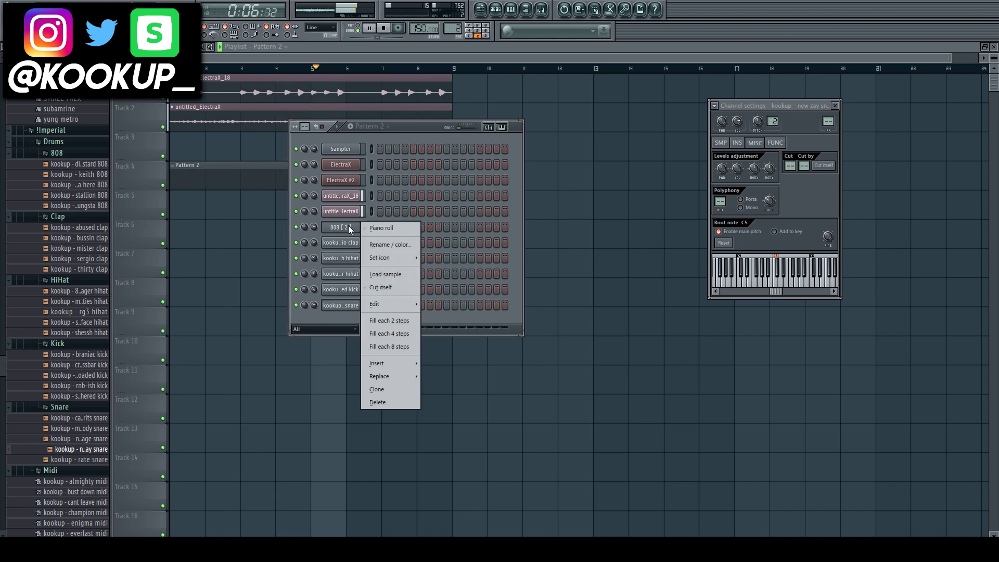
pyautogui.click(378, 229)
pyautogui.moveTo(231, 237); pyautogui.dragTo(144, 239)
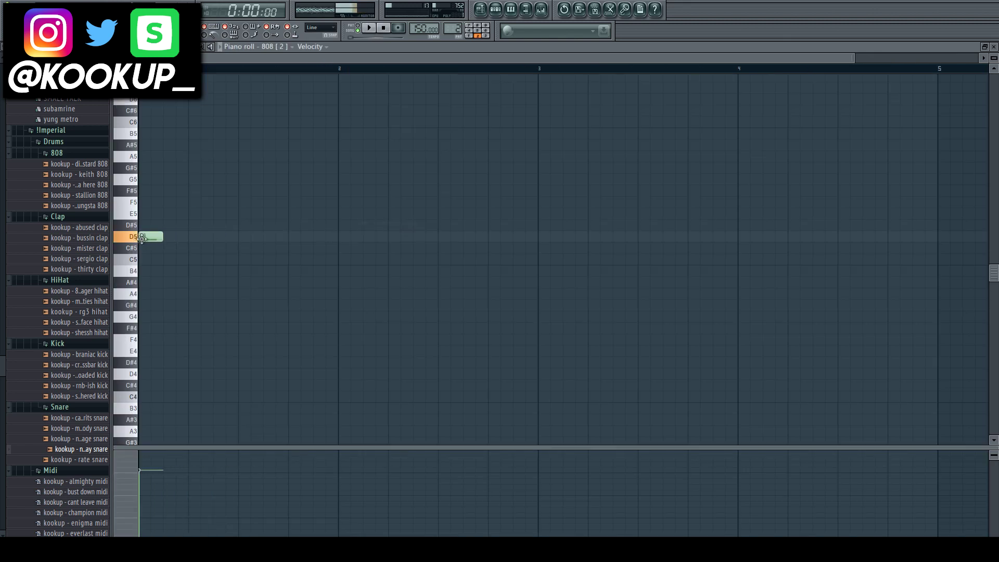
pyautogui.press('space')
pyautogui.moveTo(290, 305); pyautogui.dragTo(291, 290)
pyautogui.press('space')
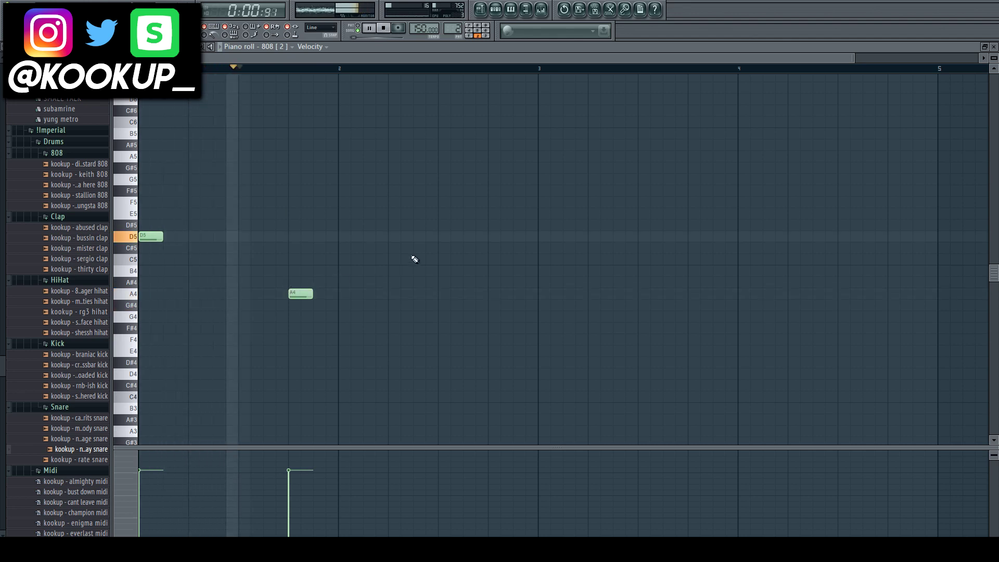
# Add two A4 notes and a closing A#4 note to the 808 line in bar 3
pyautogui.click(541, 294)
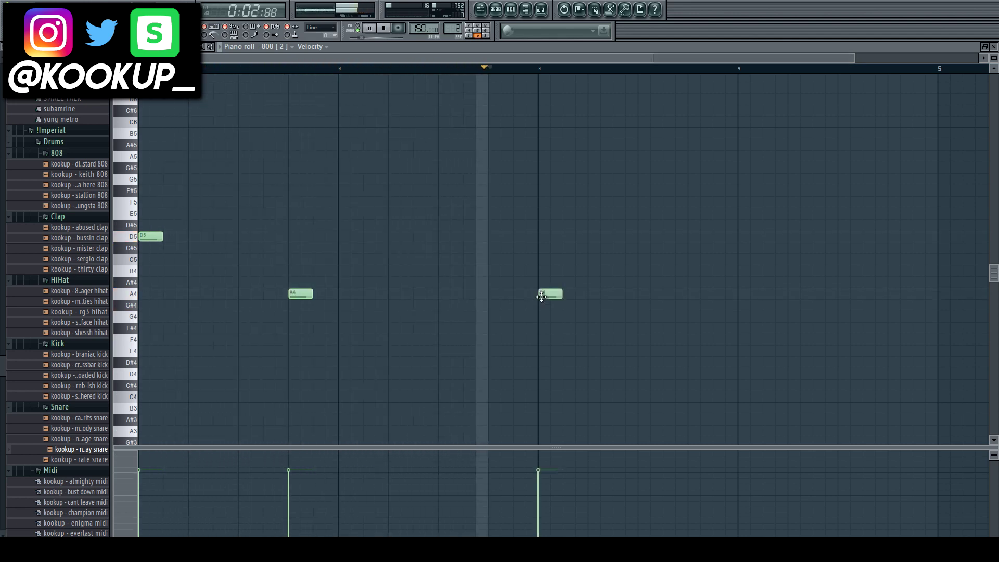
pyautogui.click(617, 294)
pyautogui.press('space')
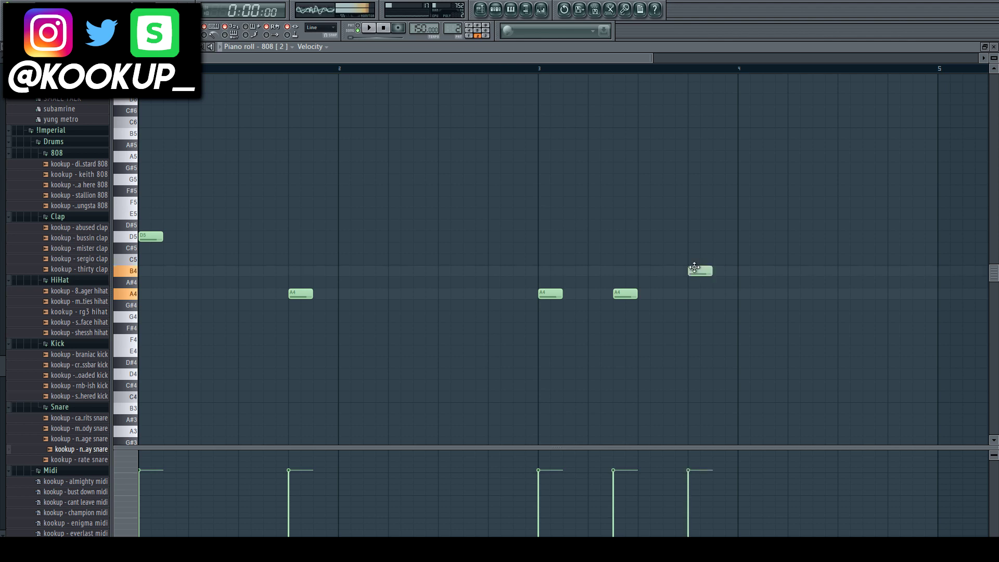
pyautogui.moveTo(694, 268); pyautogui.dragTo(696, 284)
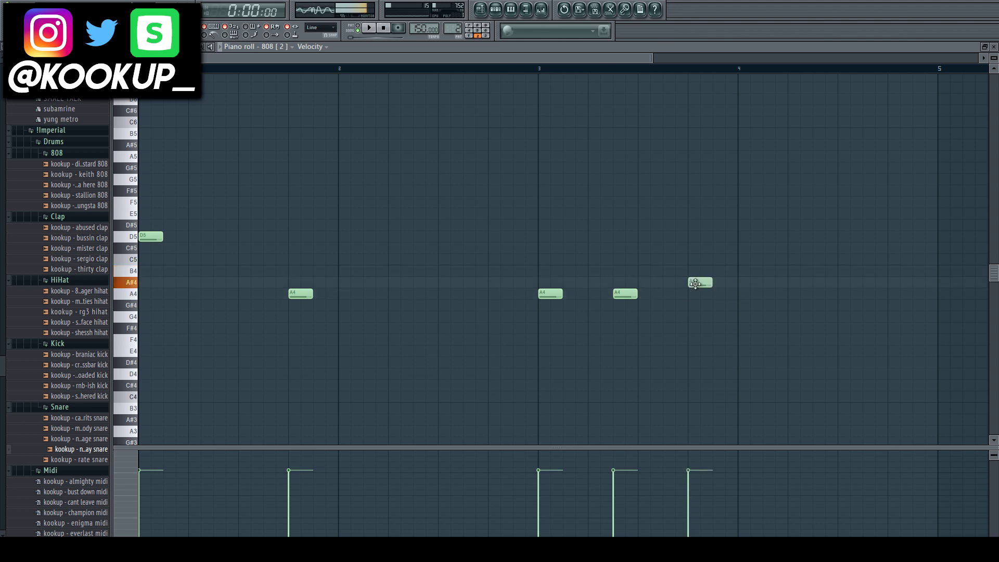
# Enable Cut itself for the 808 channel and return to its piano roll
pyautogui.click(496, 9)
pyautogui.rightClick(342, 227)
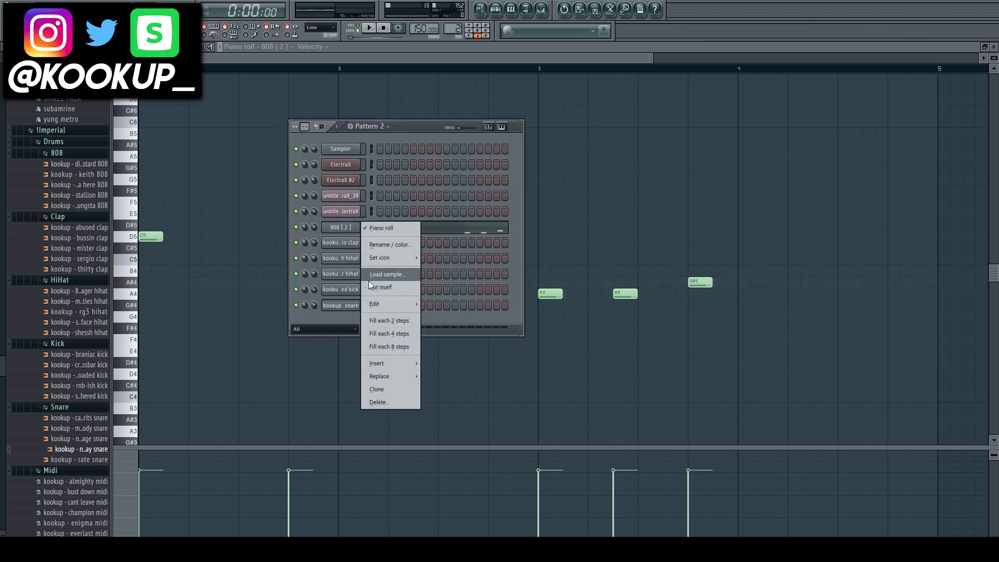
pyautogui.click(398, 289)
pyautogui.rightClick(553, 271)
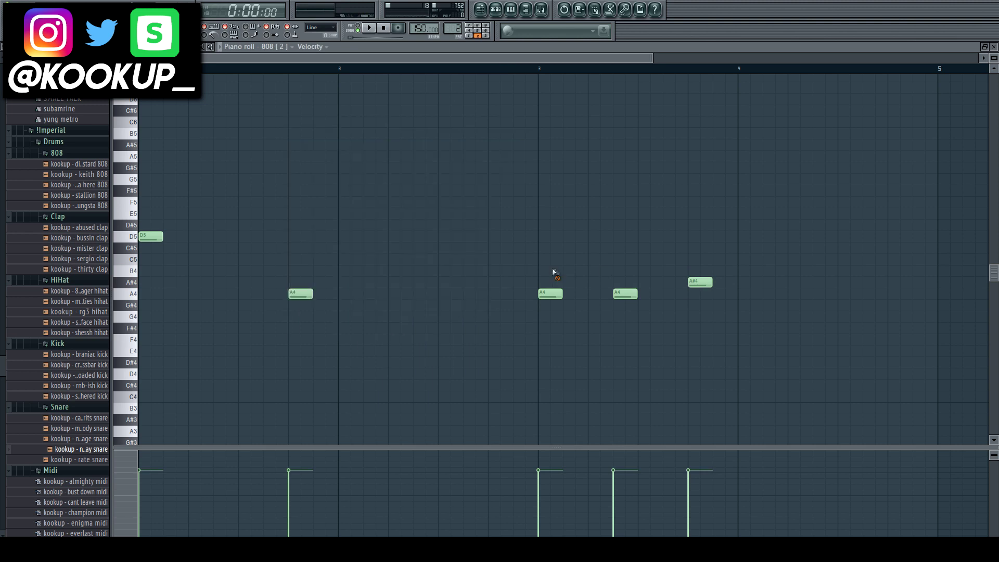
# Place an E5 note followed by an F5 note in bar 4 of the 808 line, removing the extra F5 above the E5
pyautogui.moveTo(653, 60); pyautogui.dragTo(991, 69)
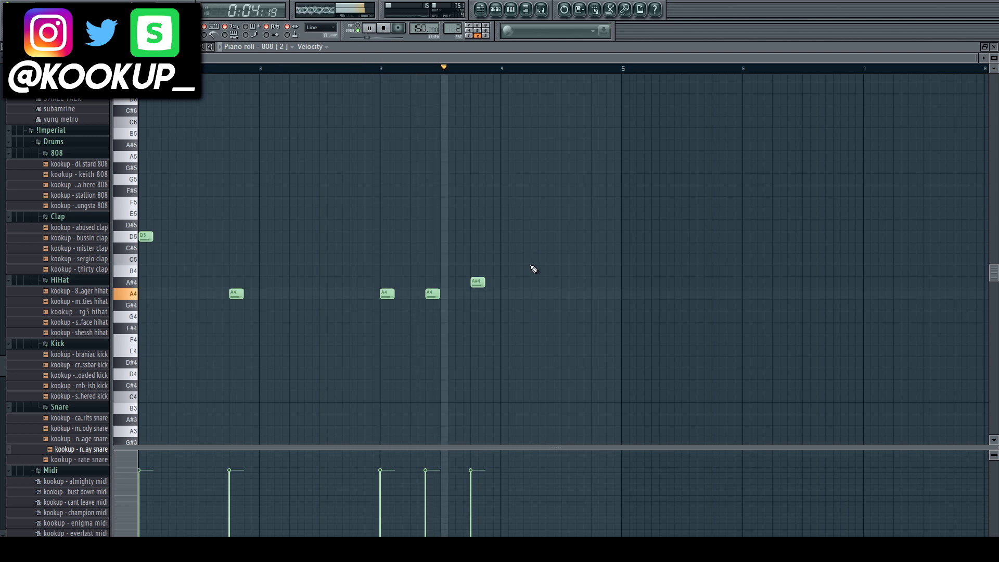
pyautogui.press('space')
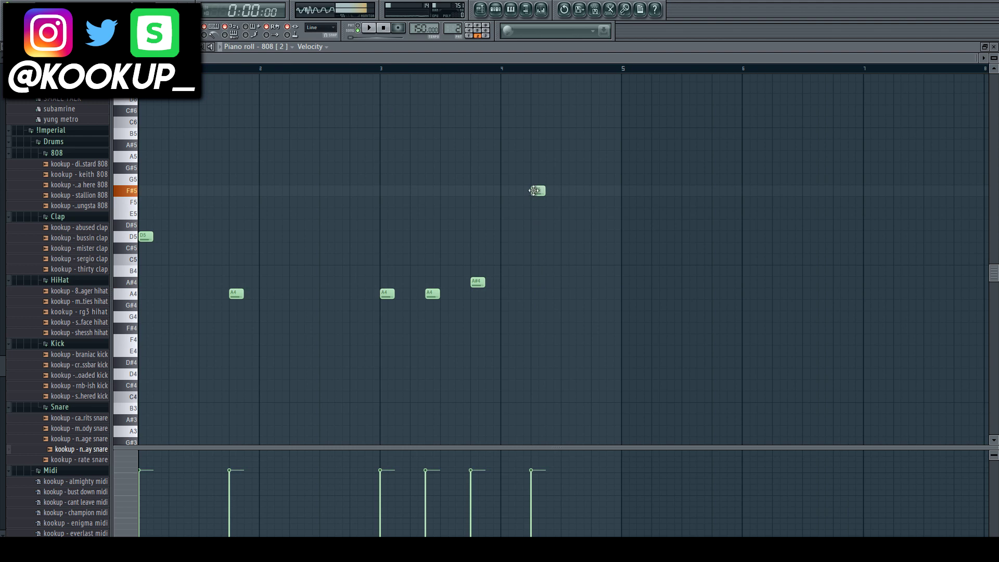
pyautogui.moveTo(533, 197); pyautogui.dragTo(533, 208)
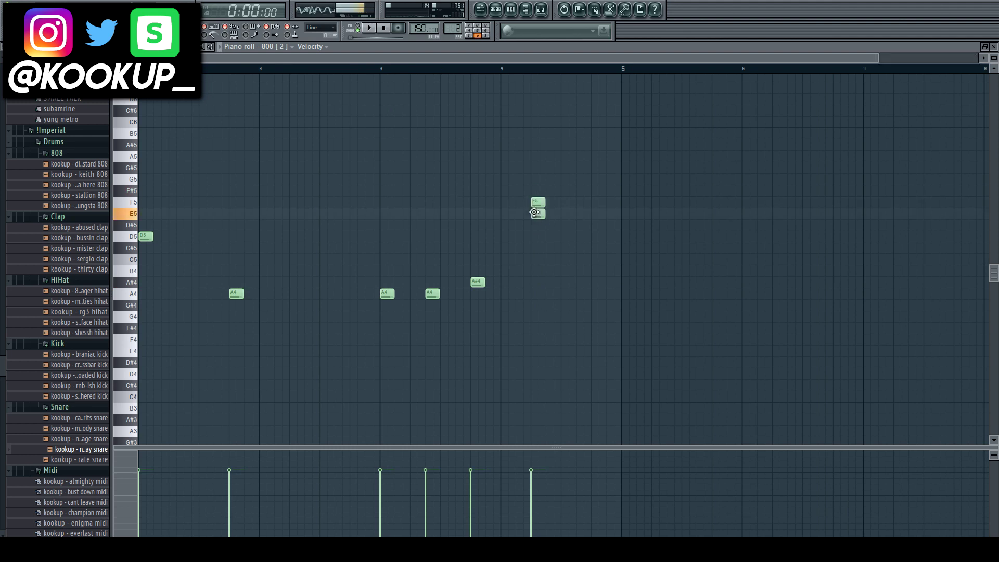
pyautogui.press('space')
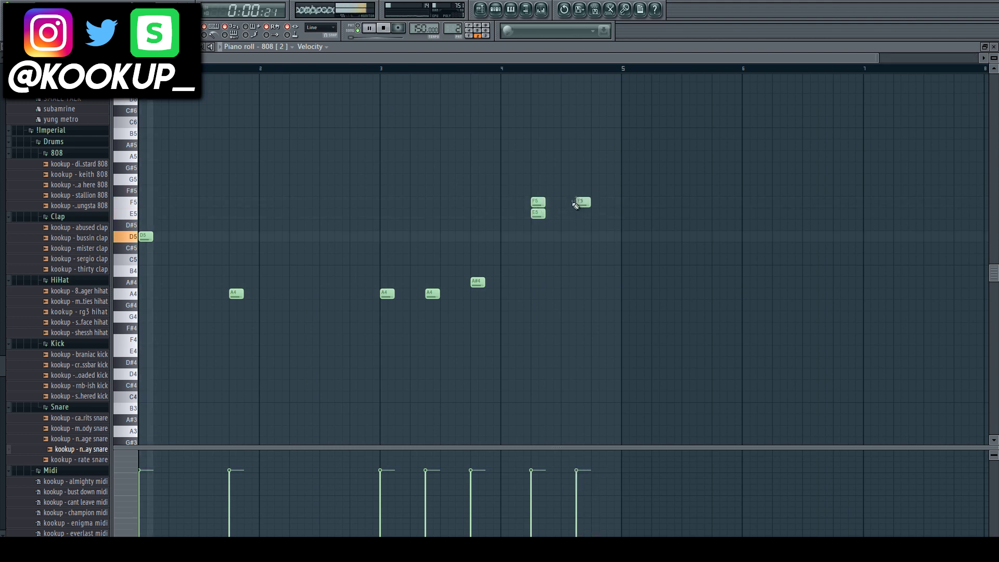
pyautogui.rightClick(538, 202)
# Duplicate the four-bar 808 line so the copy starts at bar 5, and deselect the copied notes
pyautogui.moveTo(647, 351); pyautogui.dragTo(94, 173)
pyautogui.moveTo(147, 238)
pyautogui.mouseDown()
pyautogui.moveTo(684, 240)
pyautogui.moveTo(660, 240)
pyautogui.mouseUp()
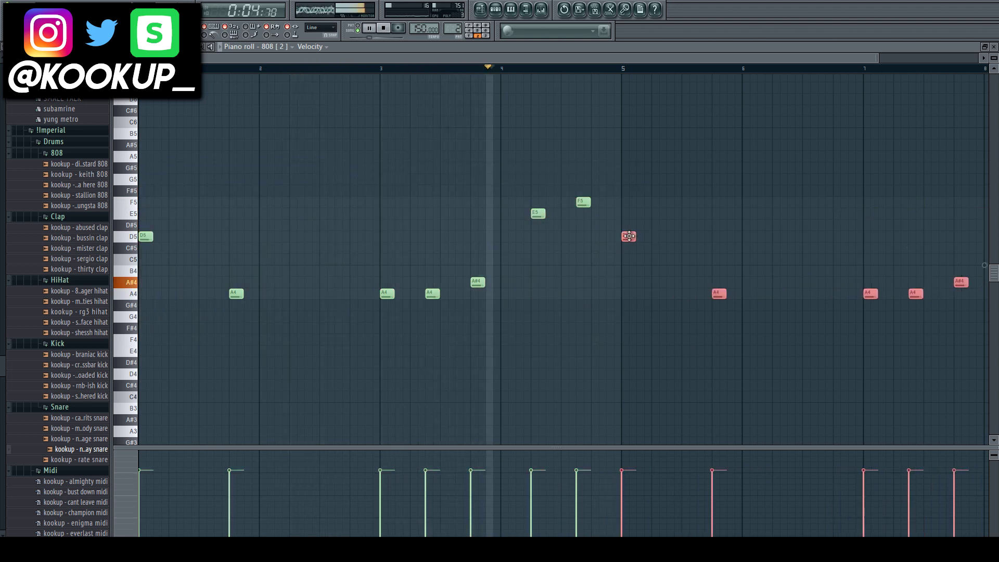
pyautogui.moveTo(570, 58); pyautogui.dragTo(785, 59)
pyautogui.keyDown('ctrl'); pyautogui.click(707, 336); pyautogui.keyUp('ctrl')
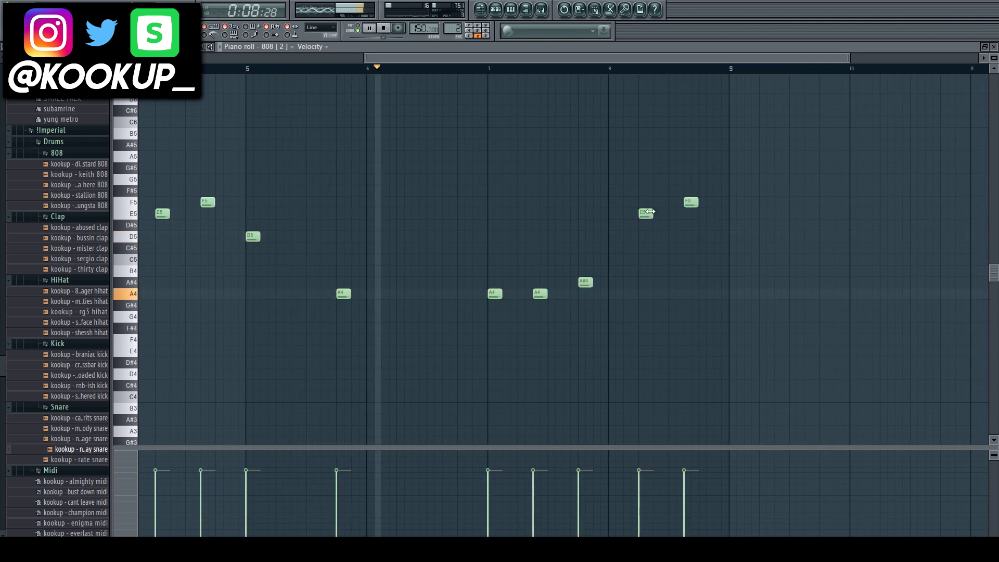
# Rework the ending of the 808 line in bar 8 into two F5 notes followed by an E5
pyautogui.click(673, 203)
pyautogui.moveTo(645, 208); pyautogui.dragTo(704, 213)
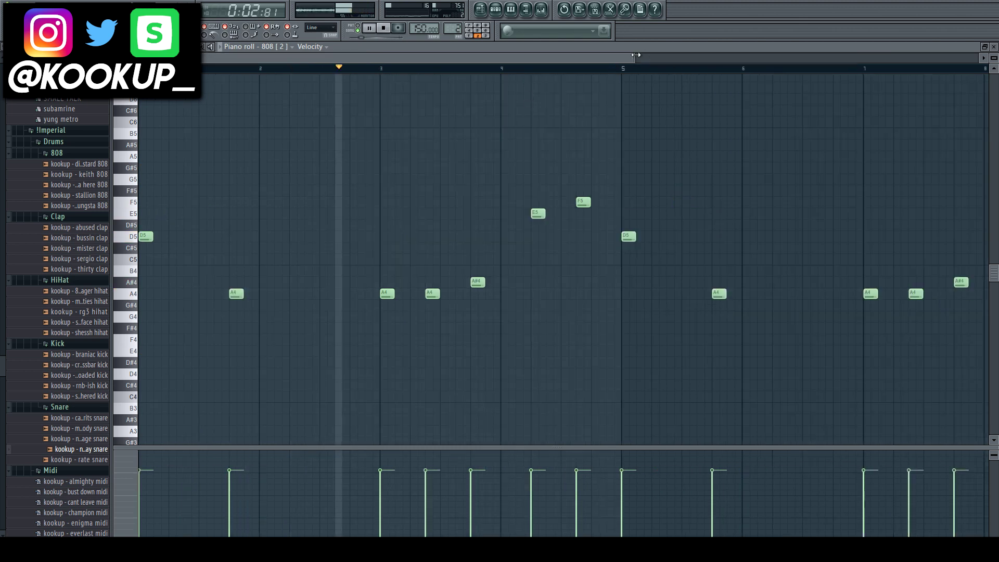
pyautogui.moveTo(636, 54); pyautogui.dragTo(818, 56)
pyautogui.press('space')
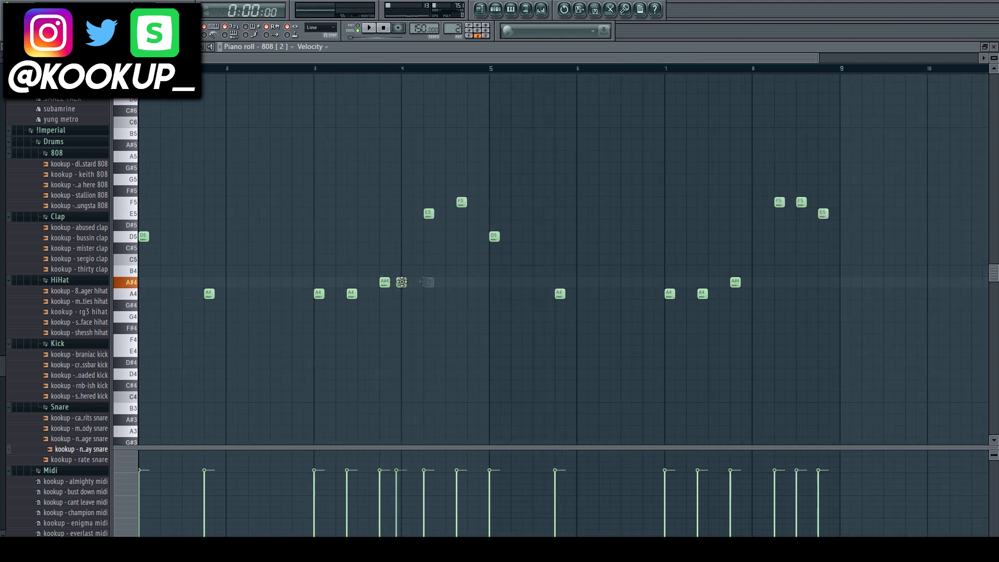
# Replace the E5 in bar 4 of the 808 line with an A#4, and add another A#4 just before the one closing bar 3
pyautogui.moveTo(402, 282); pyautogui.dragTo(425, 282)
pyautogui.press('space')
pyautogui.rightClick(429, 214)
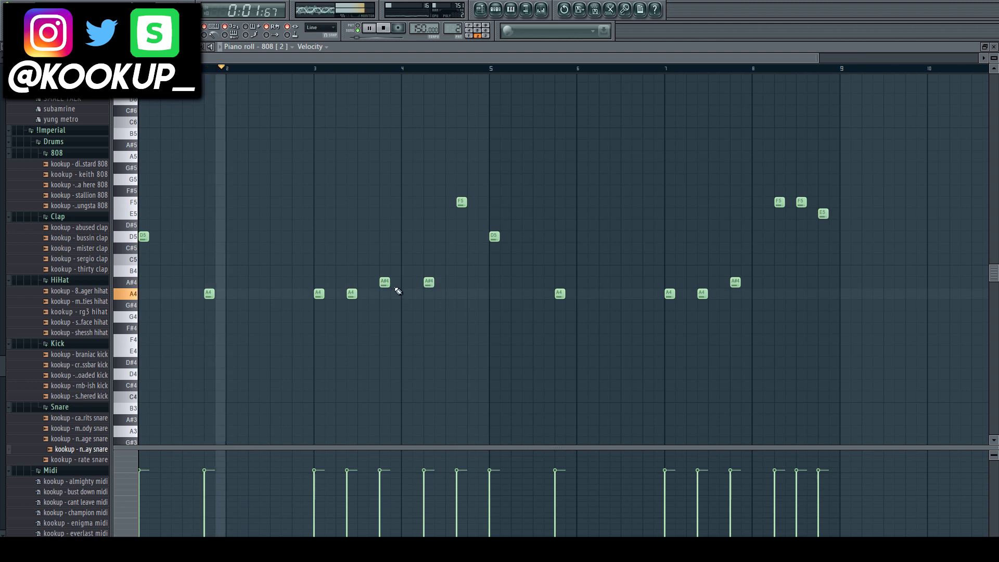
pyautogui.click(373, 282)
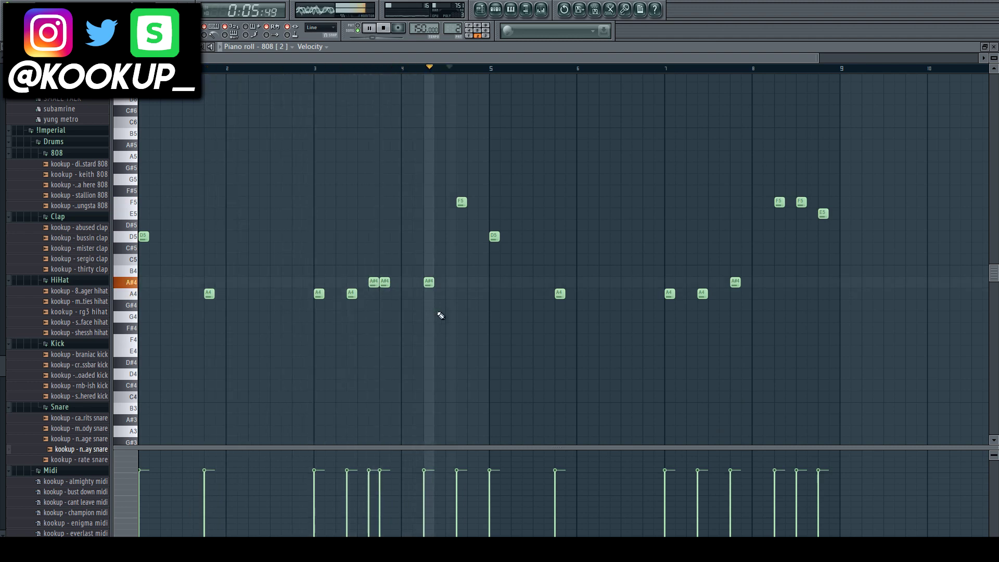
# Bring up the channel rack, then add a clap on step 9 and a first hi-hat hit on step 3
pyautogui.click(496, 10)
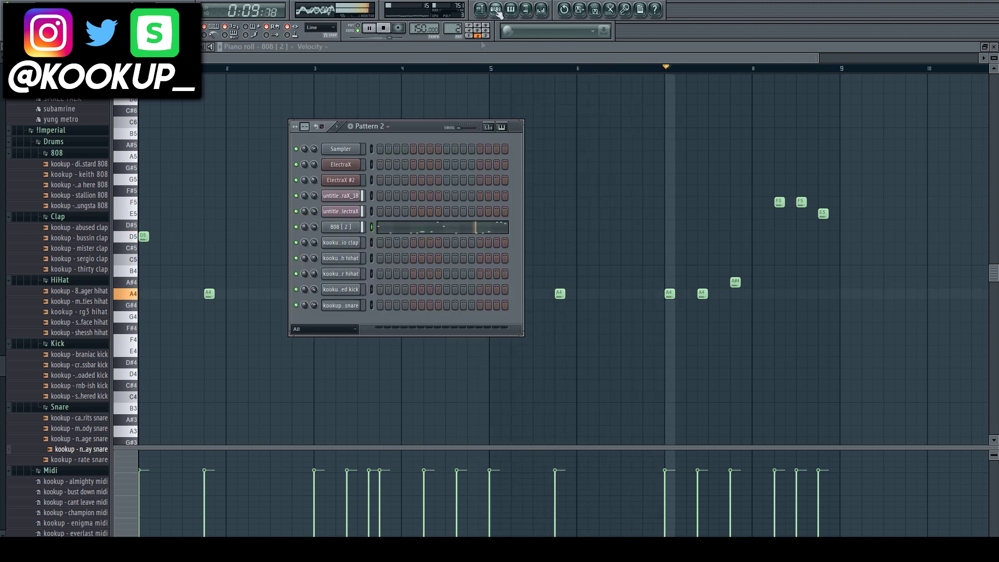
pyautogui.click(446, 243)
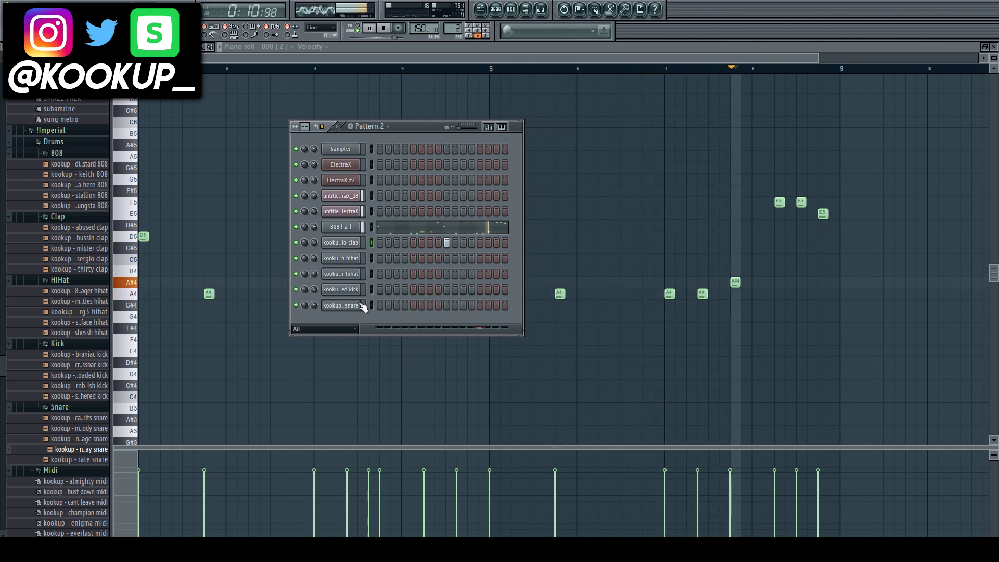
pyautogui.click(381, 259)
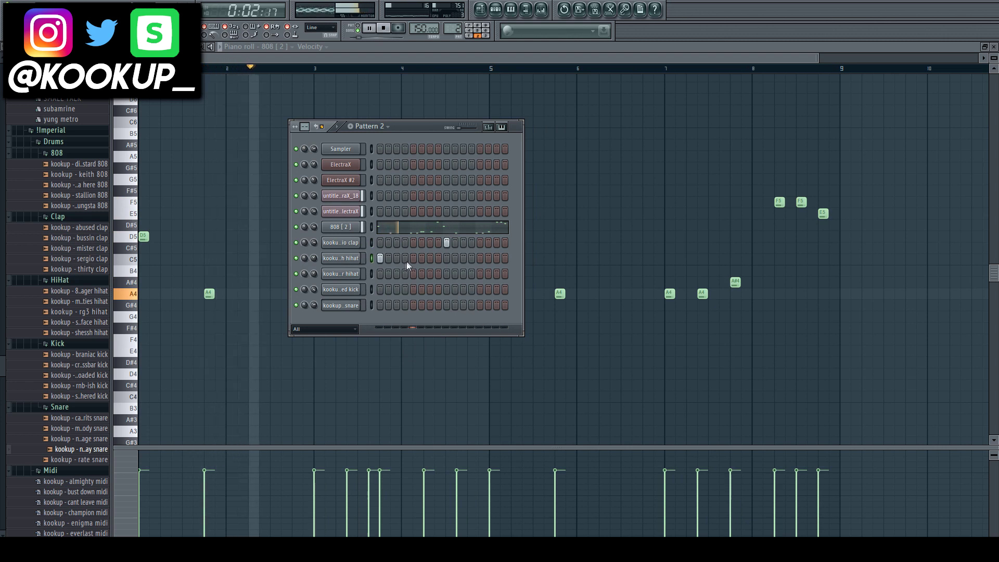
pyautogui.click(379, 259)
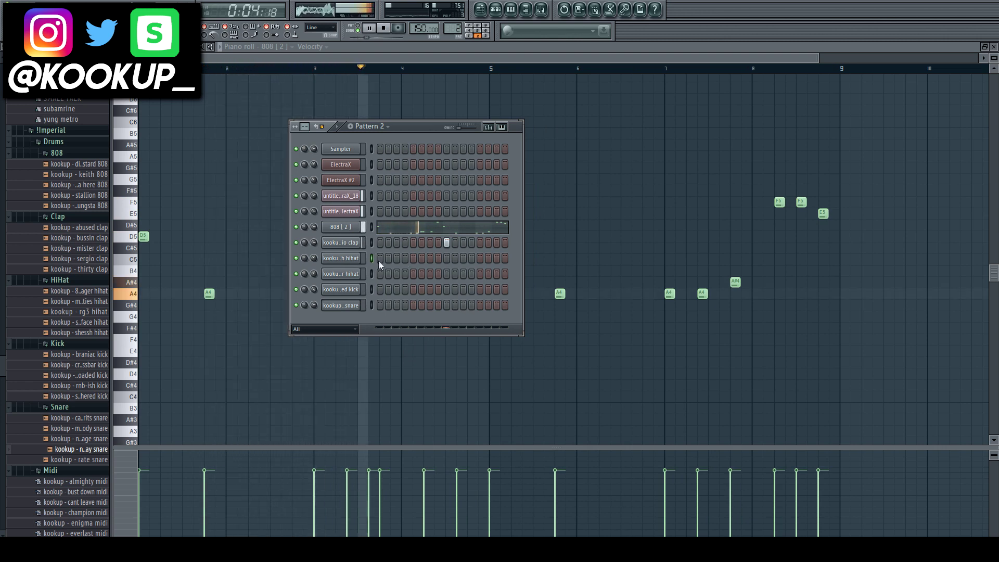
pyautogui.click(396, 258)
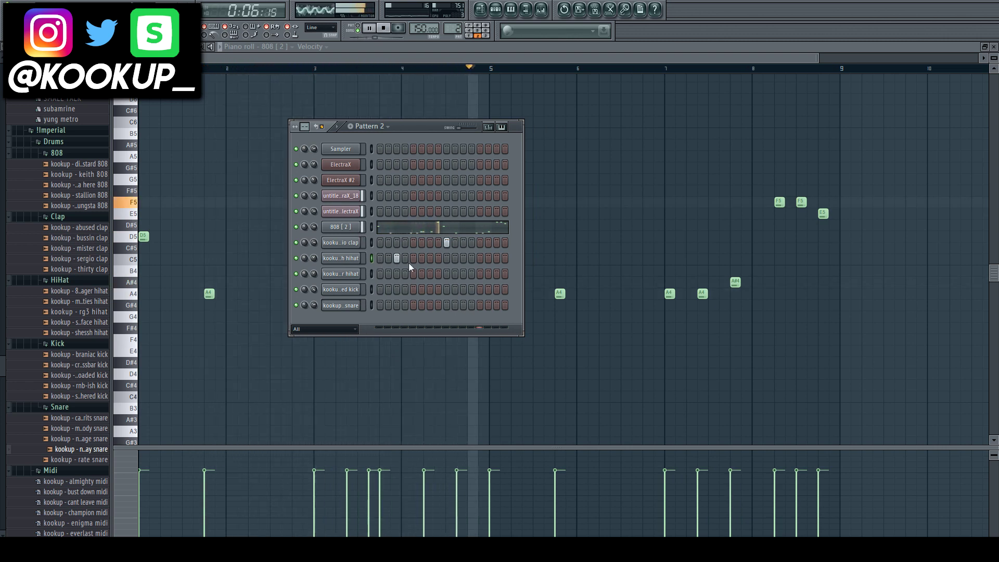
# Add hits on steps 9, 10 and 11 of the second hi-hat and lower their pitch in the keyboard editor
pyautogui.click(447, 272)
pyautogui.click(456, 271)
pyautogui.click(464, 271)
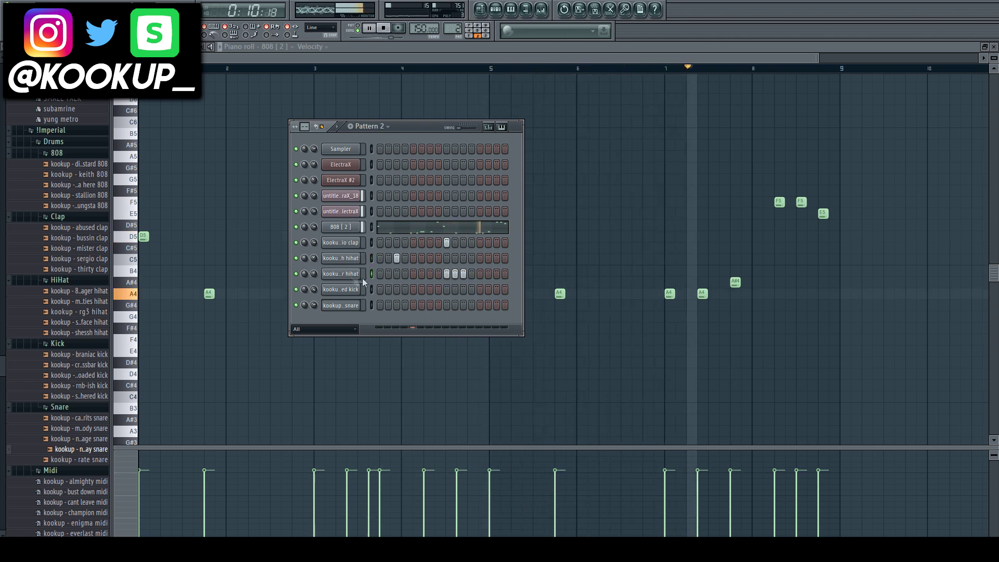
pyautogui.click(501, 127)
pyautogui.moveTo(447, 338); pyautogui.dragTo(467, 343)
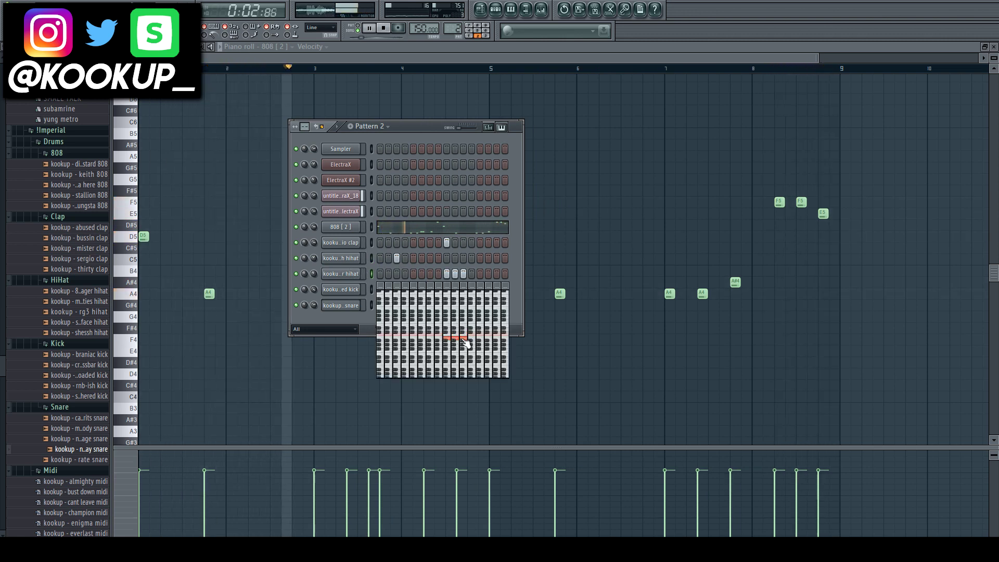
pyautogui.click(502, 128)
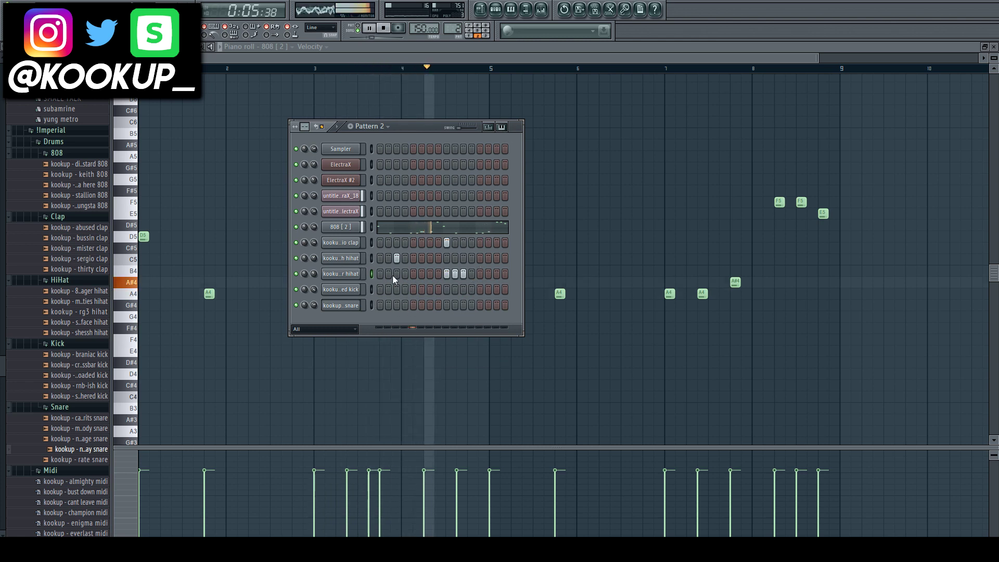
# Add a first hi-hat hit on step 5, removing the misplaced one on step 6
pyautogui.click(422, 259)
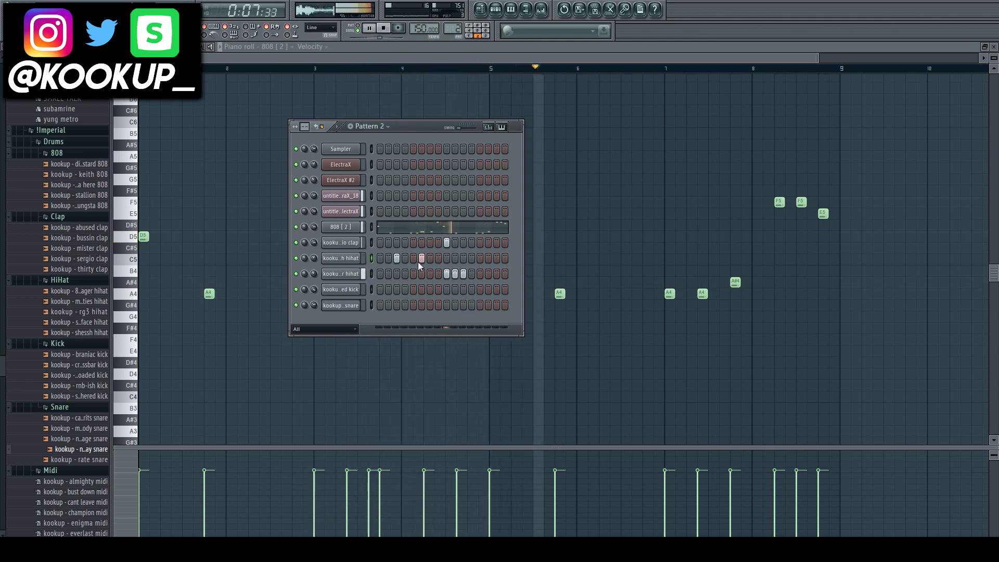
pyautogui.click(413, 260)
pyautogui.rightClick(421, 260)
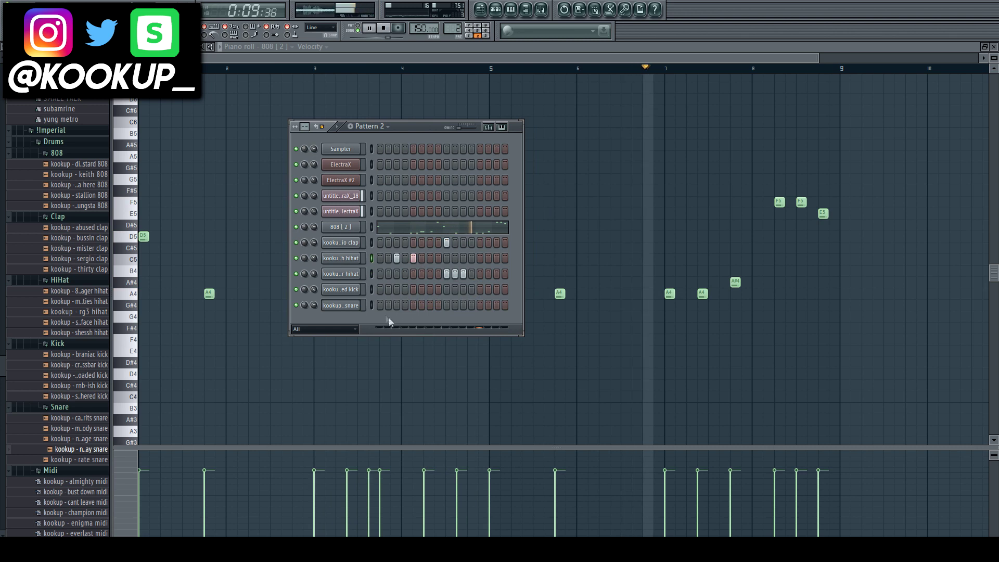
# Start the kick on step 1, open the evansreloaded kick's piano roll and leave bar 2 without its bar-long C5 note
pyautogui.click(381, 290)
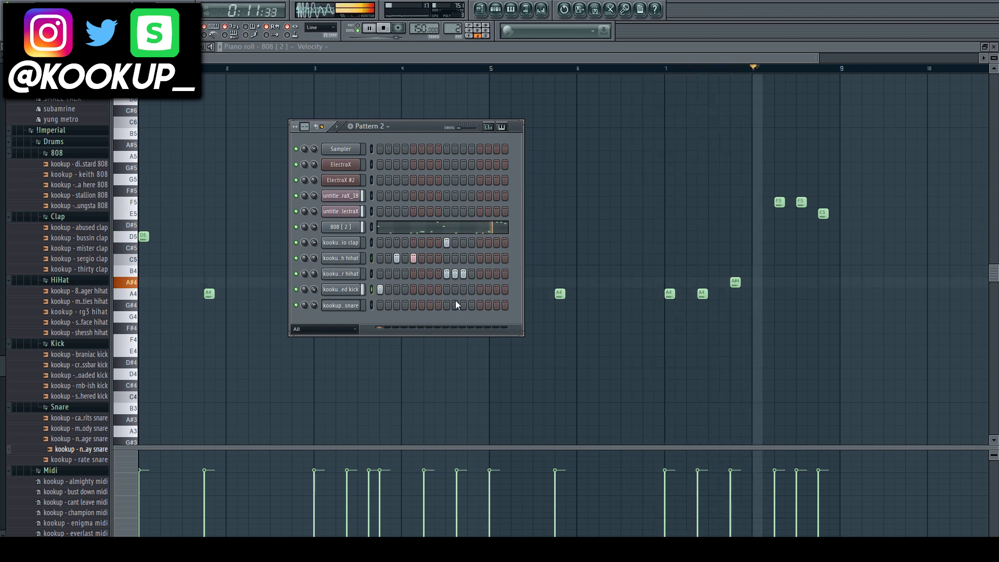
pyautogui.rightClick(341, 290)
pyautogui.click(371, 295)
pyautogui.rightClick(377, 258)
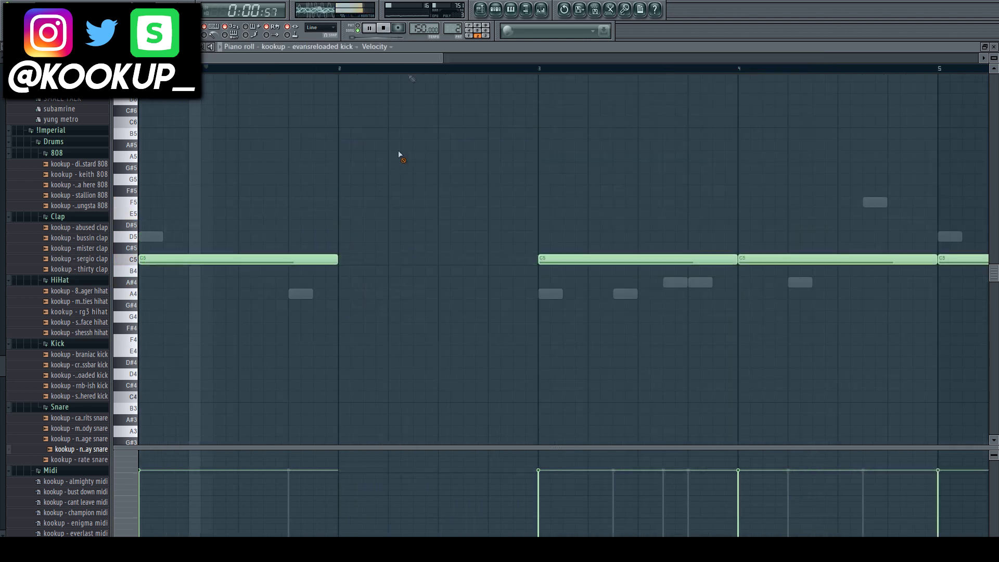
# Thin the kick to short C5 hits starting bars 1, 3, 5 and 7, with extra hits on beat 2 of bar 2 and within bar 3
pyautogui.moveTo(440, 57); pyautogui.dragTo(662, 59)
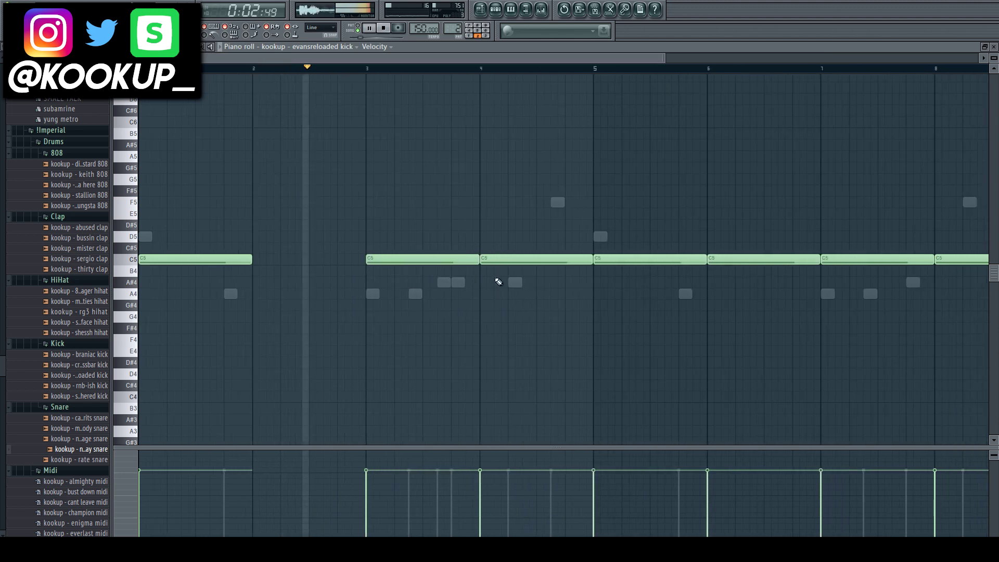
pyautogui.rightClick(521, 259)
pyautogui.rightClick(804, 259)
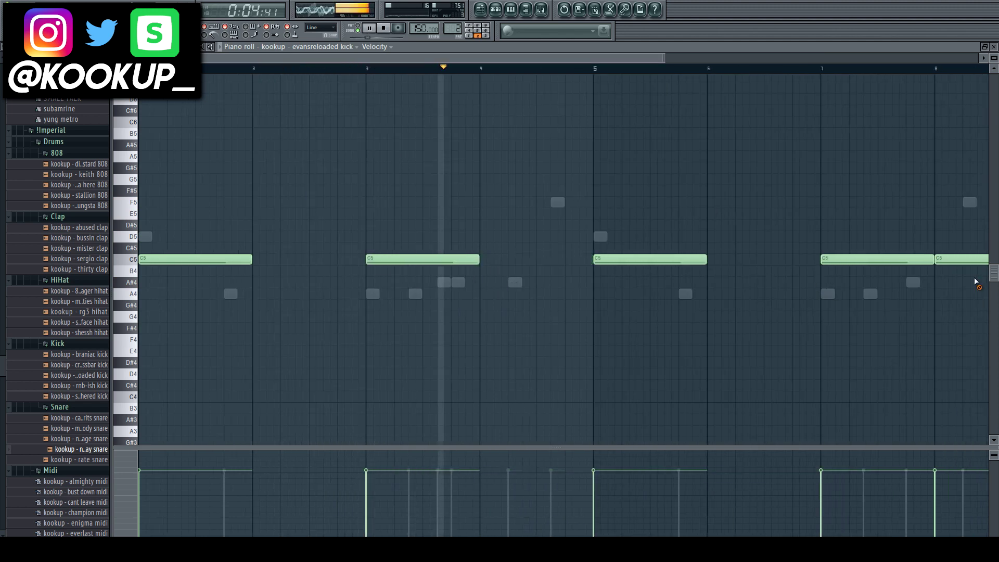
pyautogui.hotkey('shift', 'd')
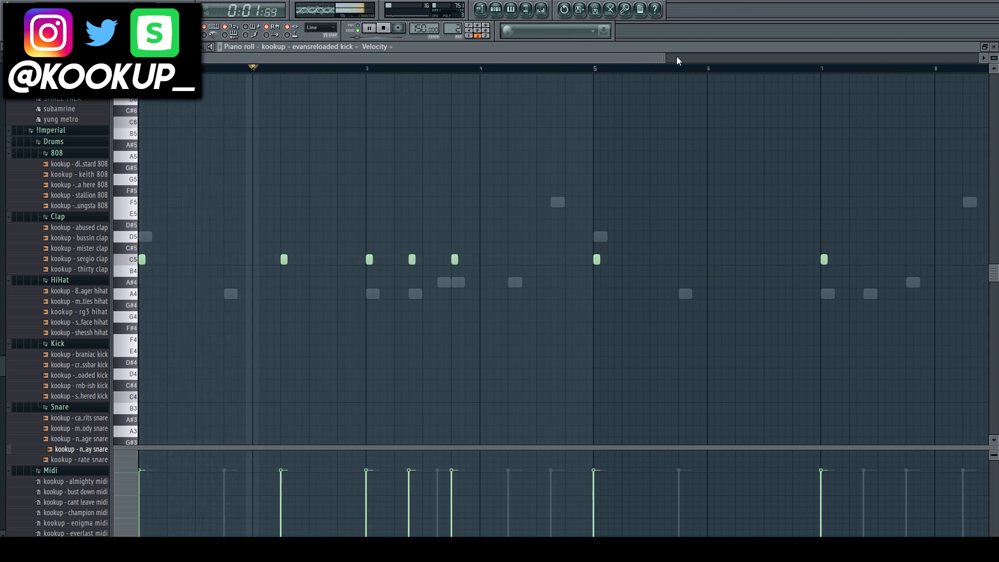
# Add kick hits on beat 4 of bar 7 and near the end of bar 8, removing the two trial hits in bar 5
pyautogui.moveTo(665, 58); pyautogui.dragTo(935, 56)
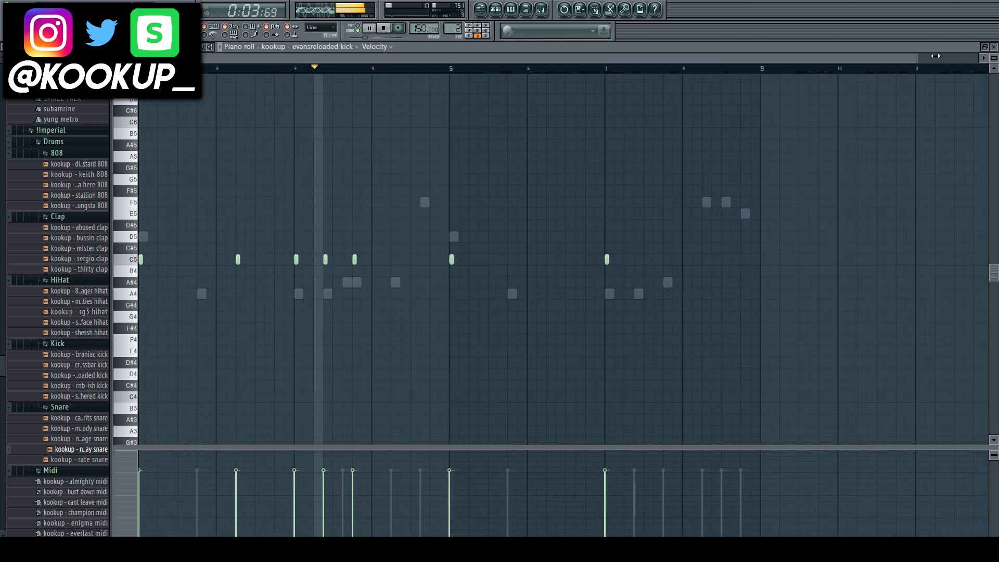
pyautogui.moveTo(936, 55); pyautogui.dragTo(978, 56)
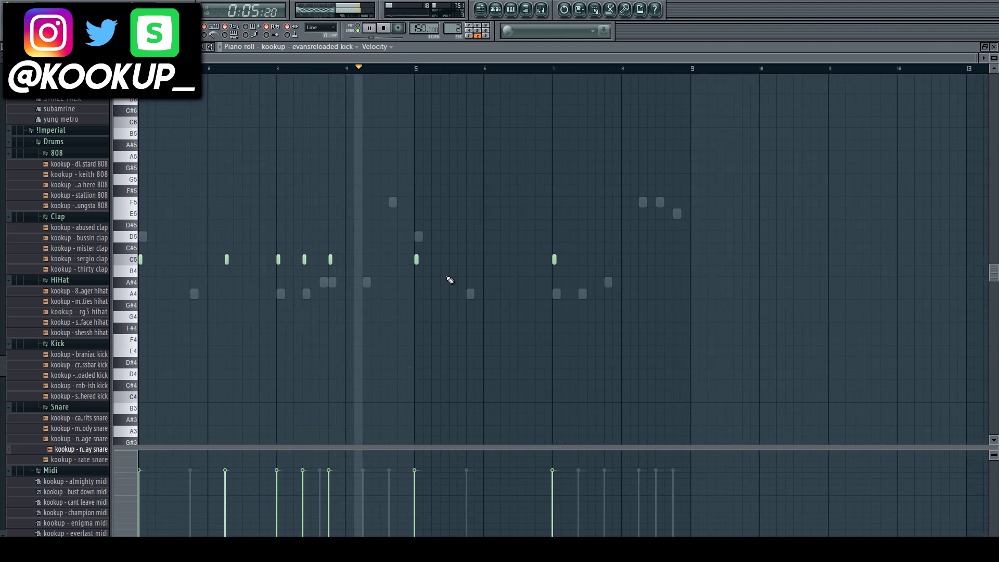
pyautogui.click(447, 259)
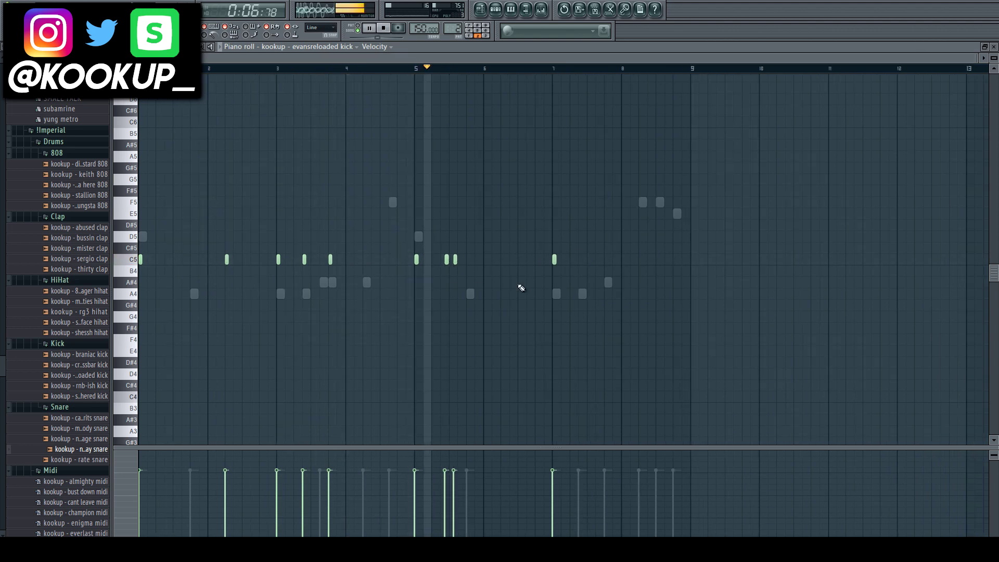
pyautogui.rightClick(447, 259)
pyautogui.rightClick(455, 259)
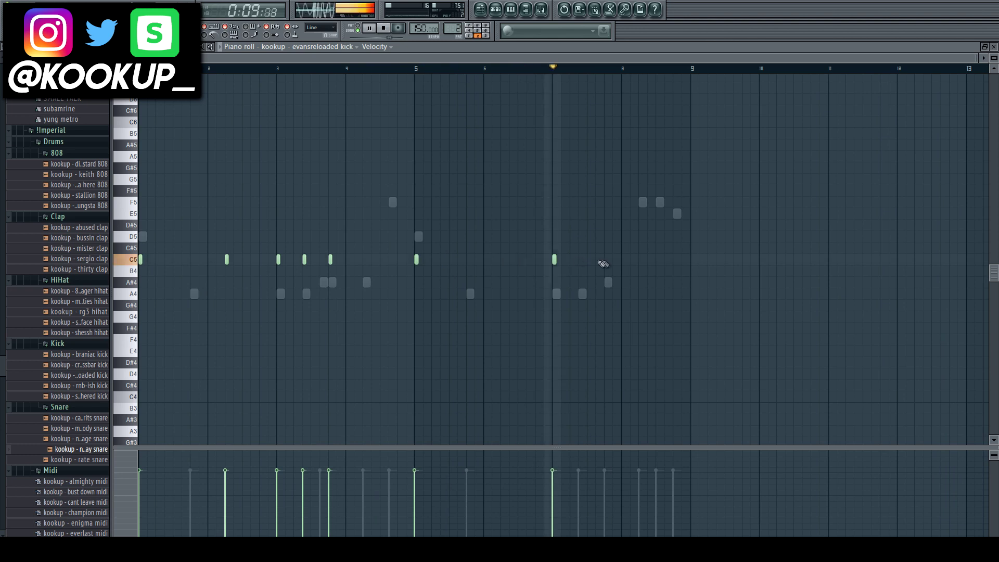
pyautogui.click(606, 259)
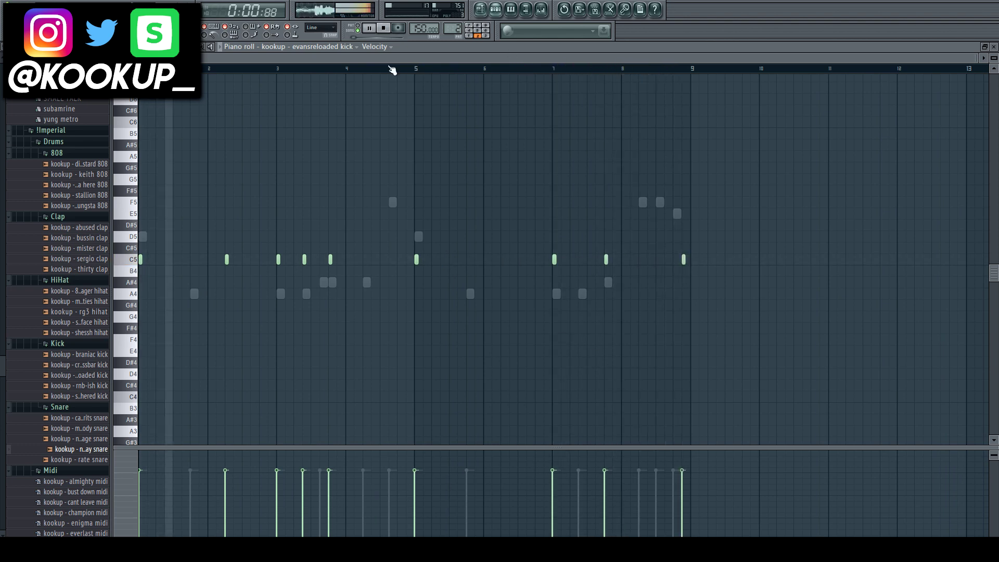
# Switch the piano roll to the new zay snare and place C5 hits late in bars 1 and 5 and early in bars 2 and 6
pyautogui.click(342, 51)
pyautogui.click(326, 215)
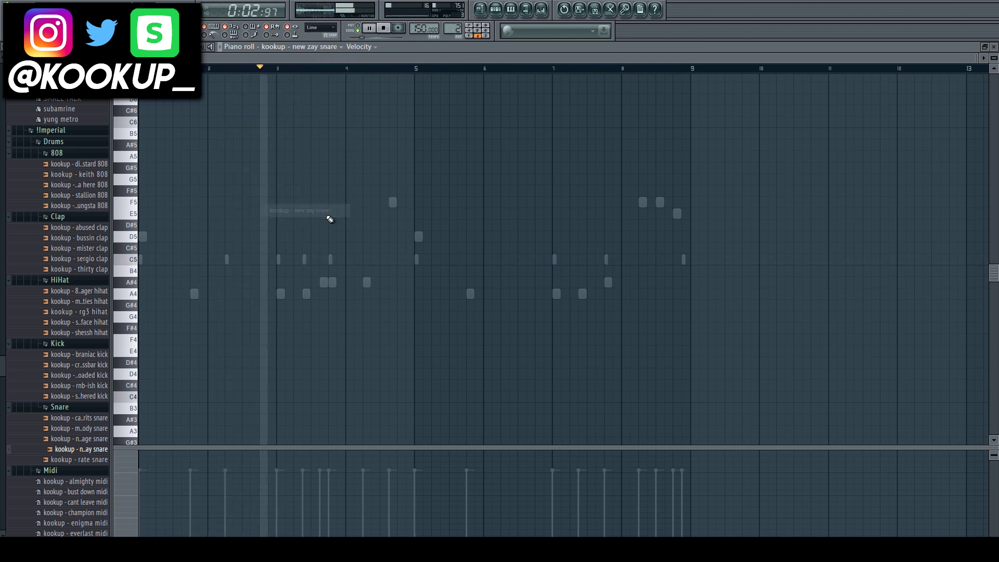
pyautogui.click(201, 259)
pyautogui.click(218, 259)
pyautogui.click(477, 259)
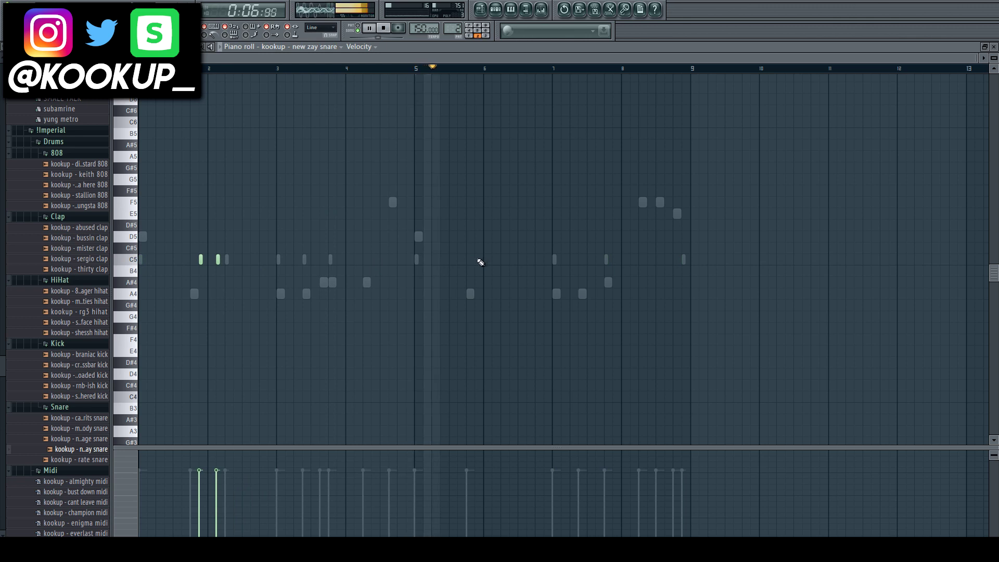
pyautogui.click(494, 259)
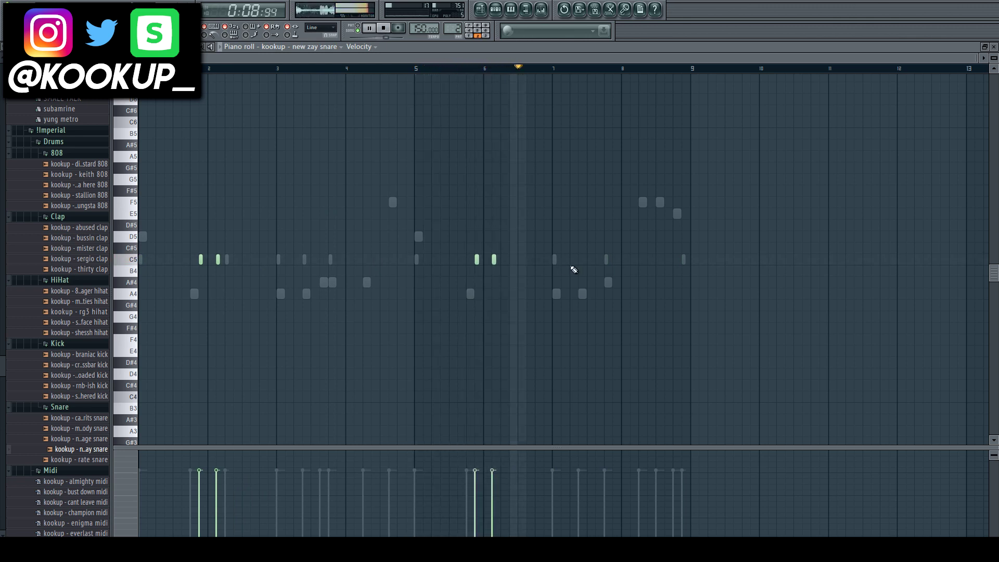
# Bring up the channel rack and turn down the new zay snare's volume
pyautogui.click(496, 9)
pyautogui.moveTo(311, 305); pyautogui.dragTo(311, 314)
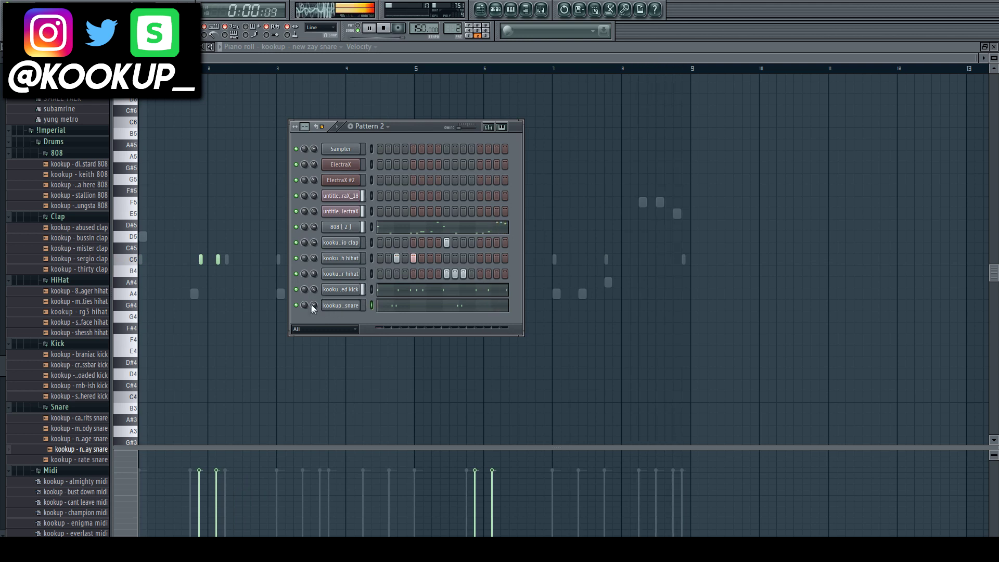
# Add the Open Hat [5] sample as a new channel, adjust its volume and open its piano roll
pyautogui.moveTo(2, 369); pyautogui.dragTo(2, 197)
pyautogui.moveTo(399, 335); pyautogui.dragTo(317, 319)
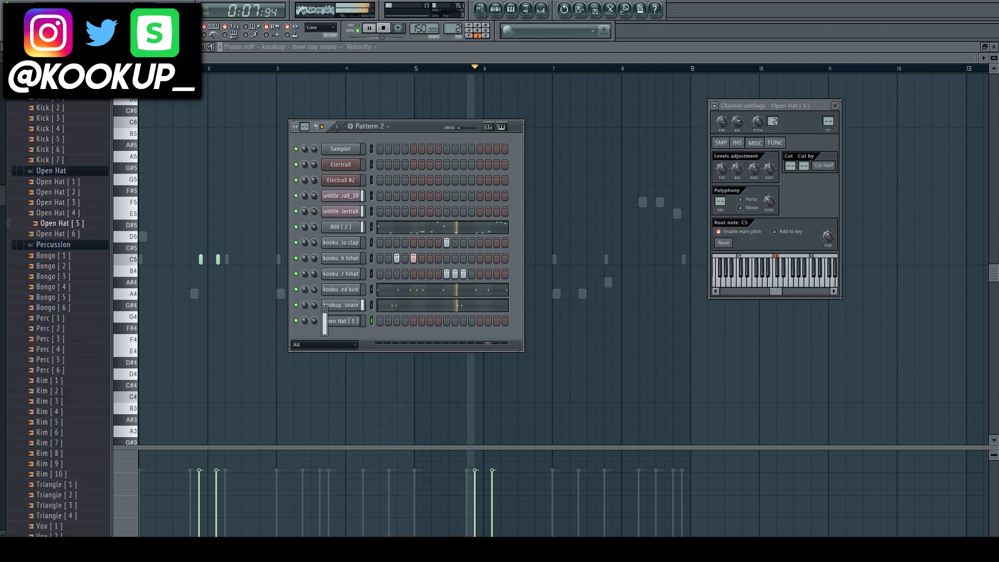
pyautogui.rightClick(360, 319)
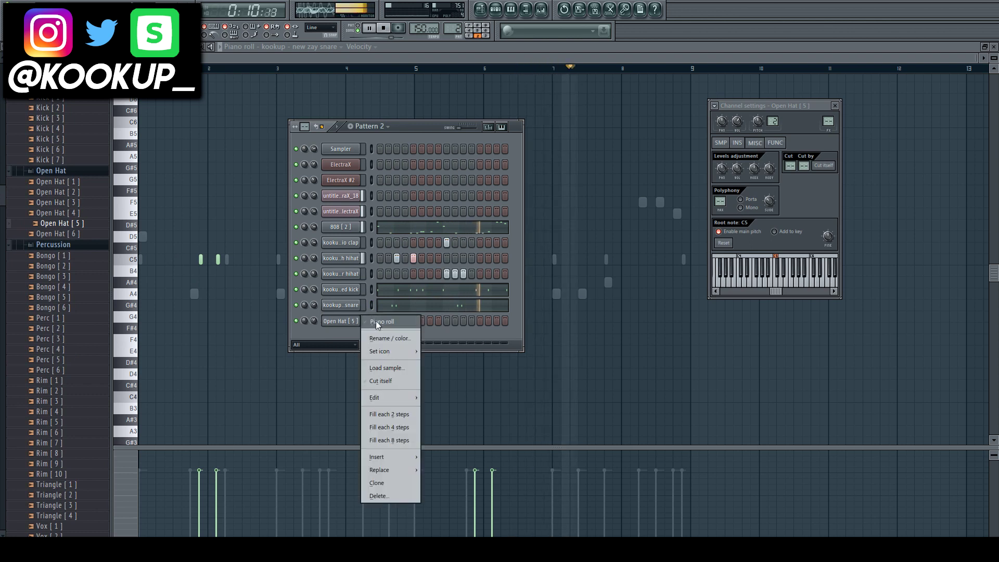
pyautogui.click(376, 321)
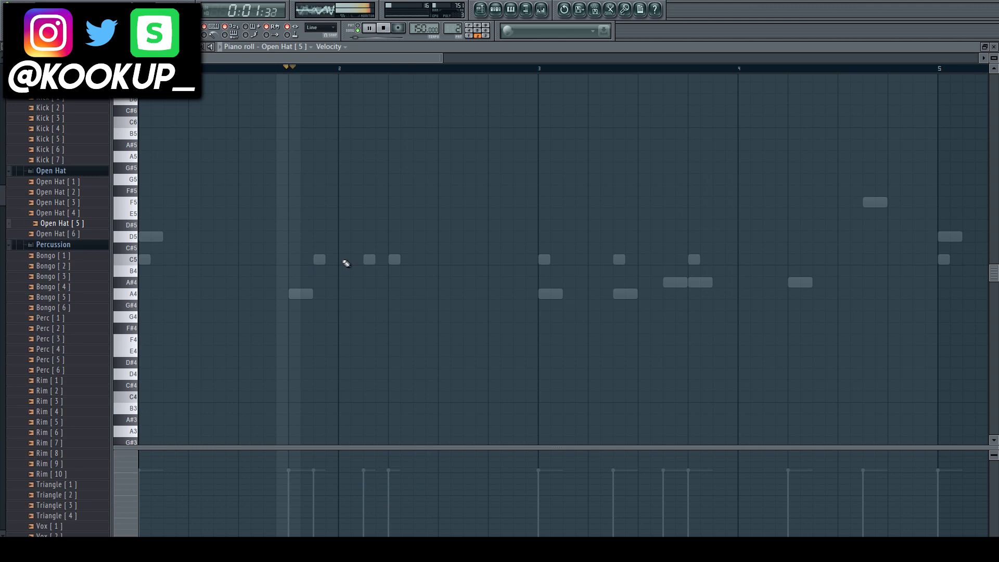
# Place open hat C5 hits on beat 4 of bar 1 and on beats 1 and 2 of bar 2
pyautogui.click(292, 259)
pyautogui.click(341, 259)
pyautogui.click(394, 259)
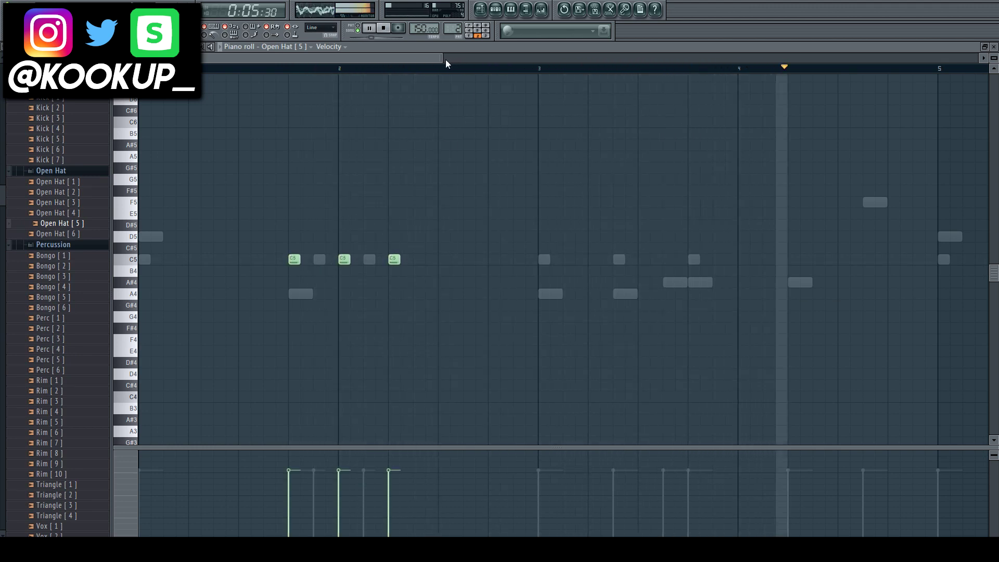
# Add a one-beat C5 open hat note on beat 2 of bar 4, with an equally long slide note on C4 beneath it
pyautogui.moveTo(441, 59); pyautogui.dragTo(668, 59)
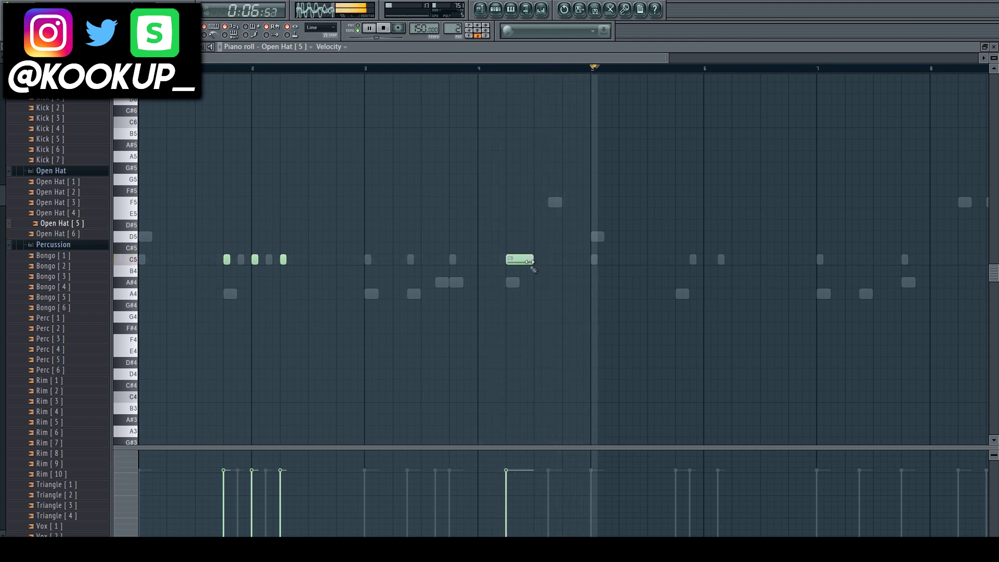
pyautogui.doubleClick(511, 306)
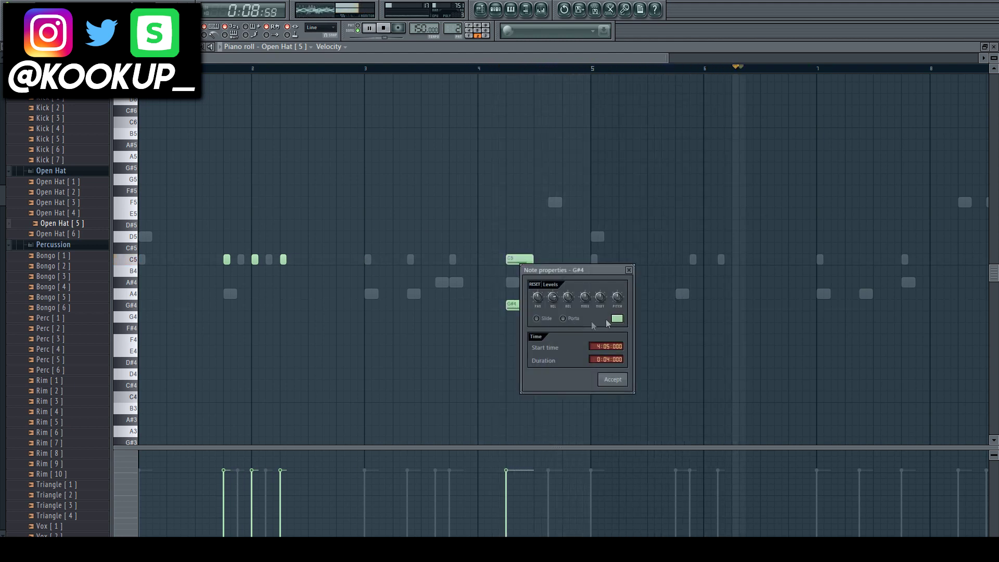
pyautogui.click(610, 380)
pyautogui.moveTo(516, 302); pyautogui.dragTo(513, 352)
# Duplicate the four-bar open hat pattern so the copy starts at bar 5, deselect the copied notes and restart playback
pyautogui.moveTo(573, 412); pyautogui.dragTo(681, 276)
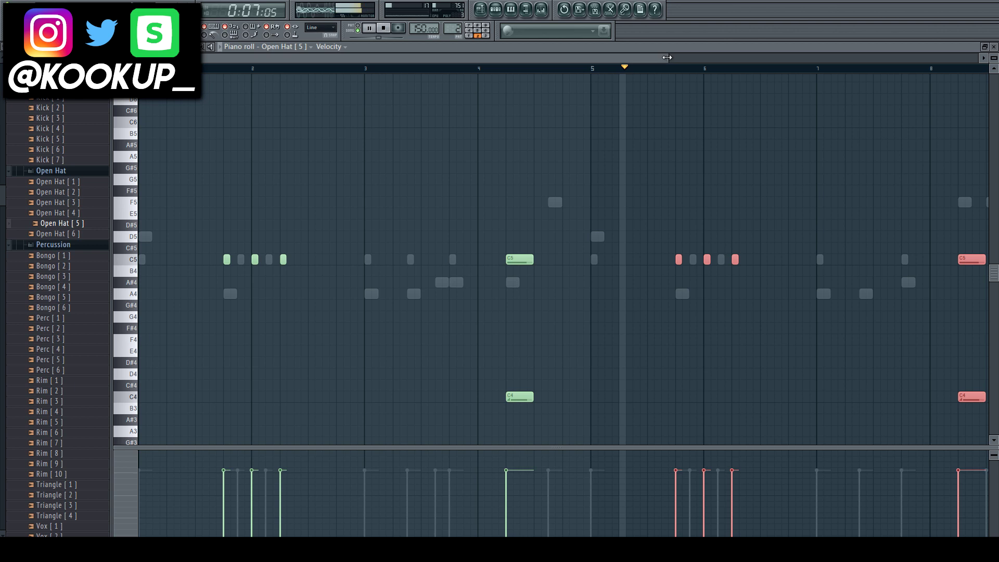
pyautogui.moveTo(667, 57); pyautogui.dragTo(835, 57)
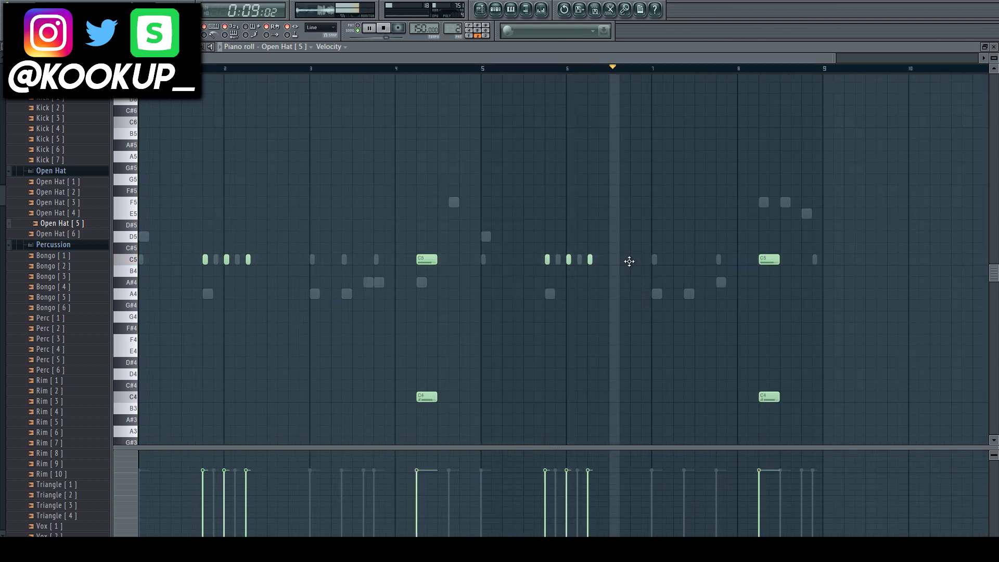
pyautogui.press('space')
pyautogui.press('space')
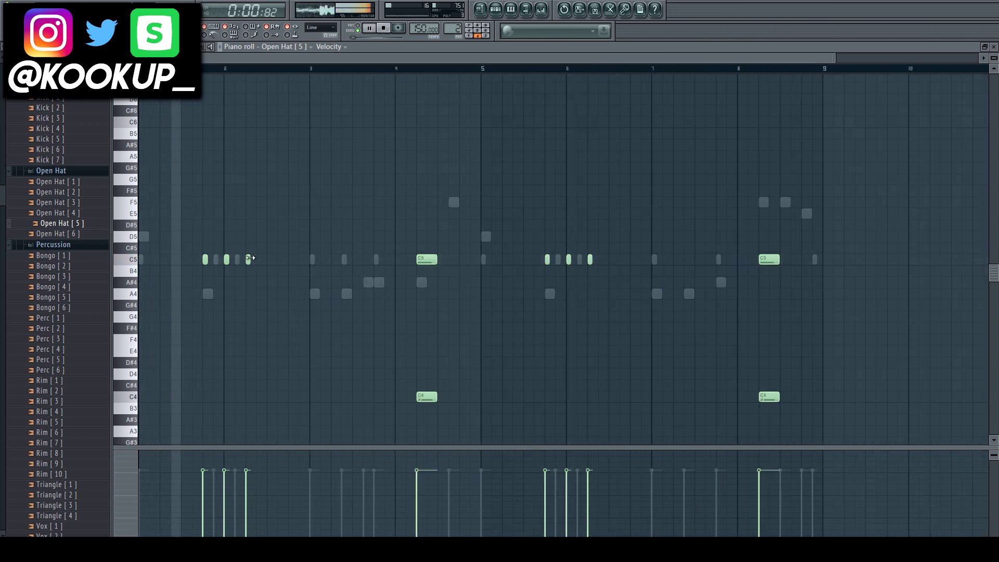
# Add open hat C5 hits on beat 4 of bars 2 and 6, and bring the channel rack back up
pyautogui.click(291, 259)
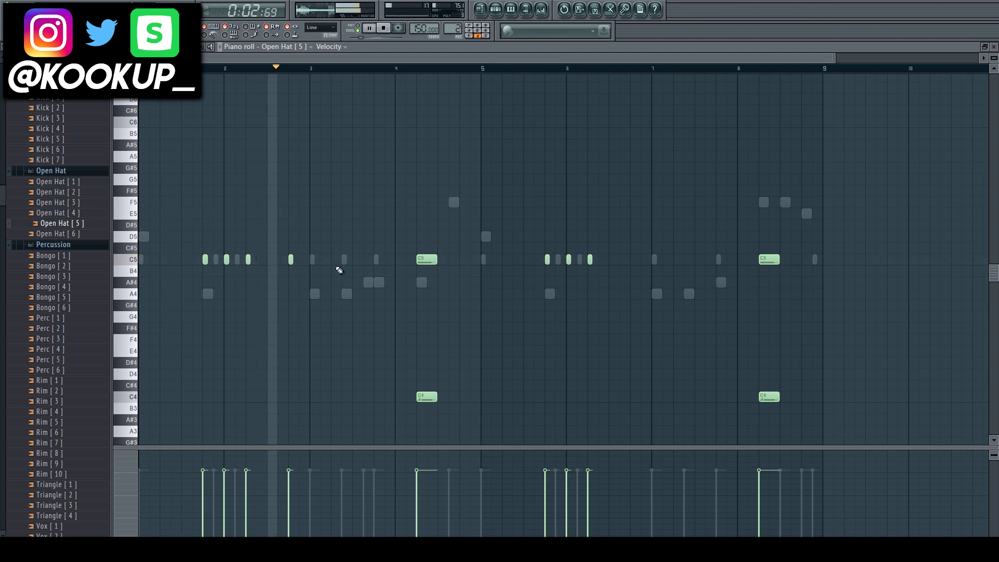
pyautogui.click(633, 259)
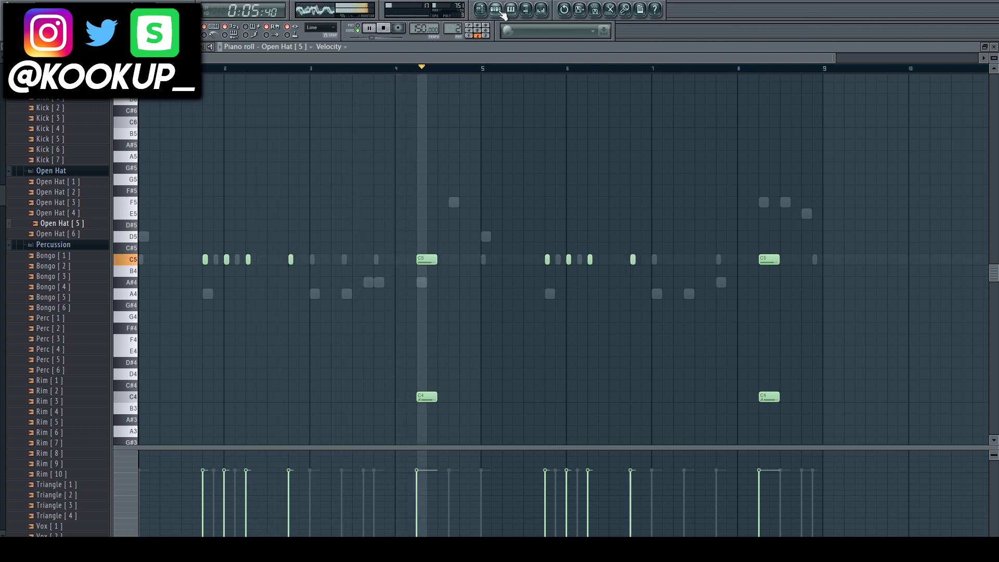
pyautogui.click(498, 9)
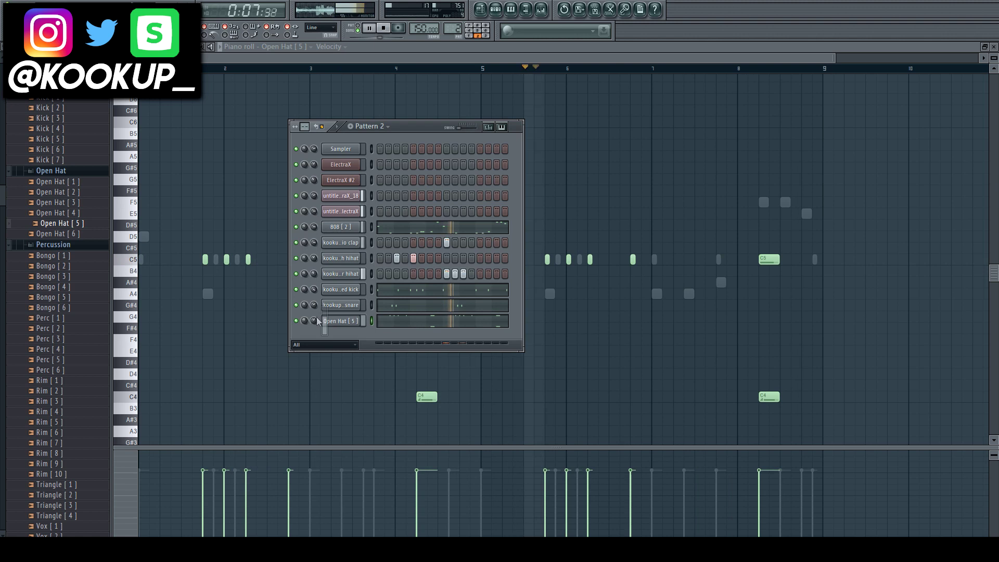